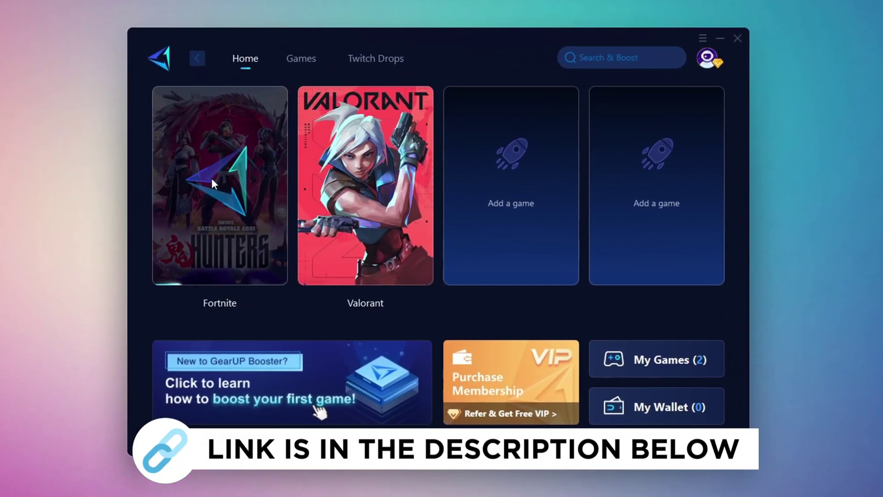
left_click(305, 63)
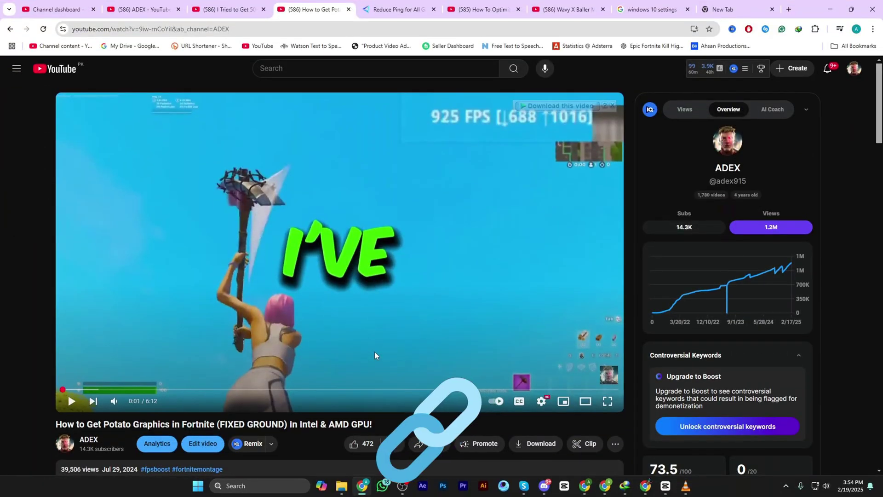
scroll(375, 351, "down", 5)
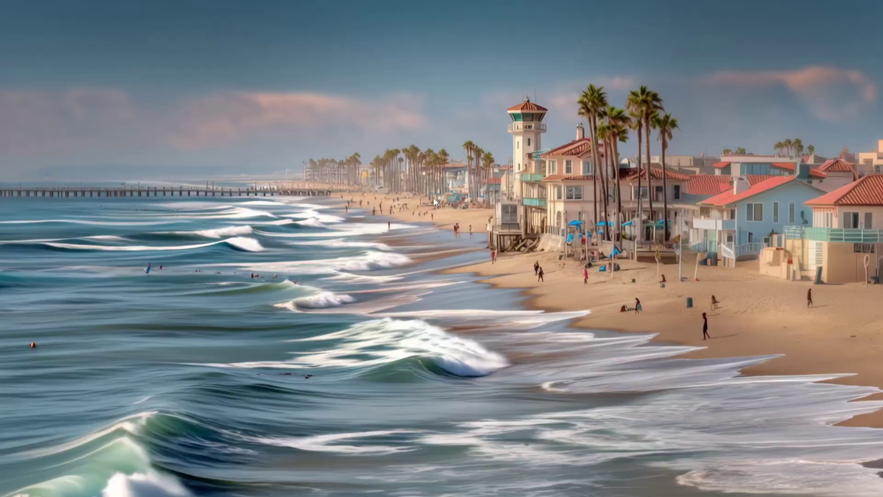
- Search Windows for "Adjust the appearance and performance of Windows" and bring its Performance Options dialog to the middle of the desktop
key("super")
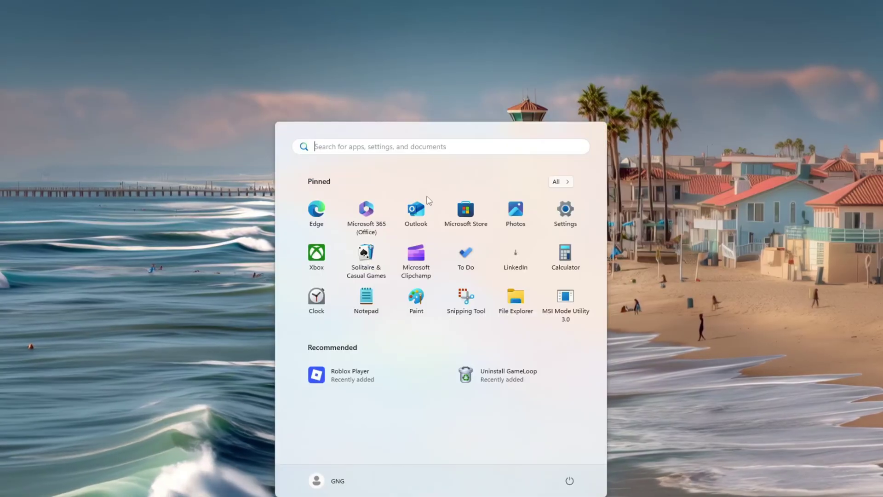
type("Adjust the appearance and performance of Windows")
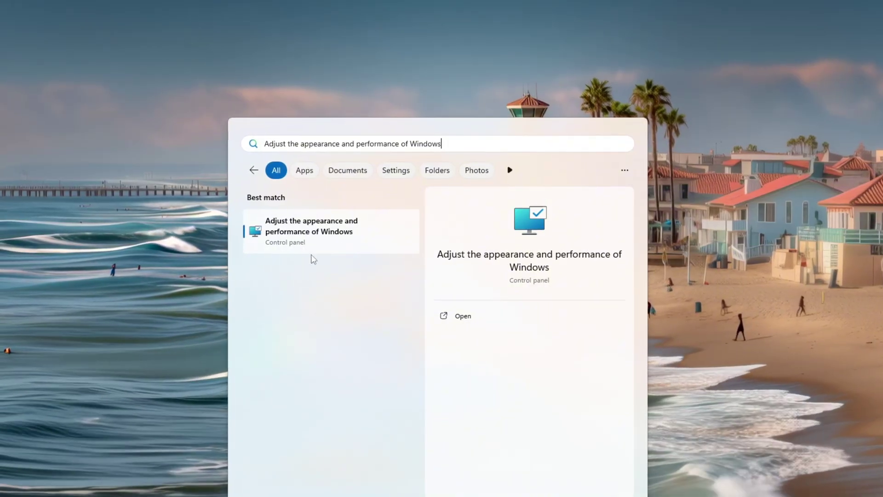
left_click(460, 317)
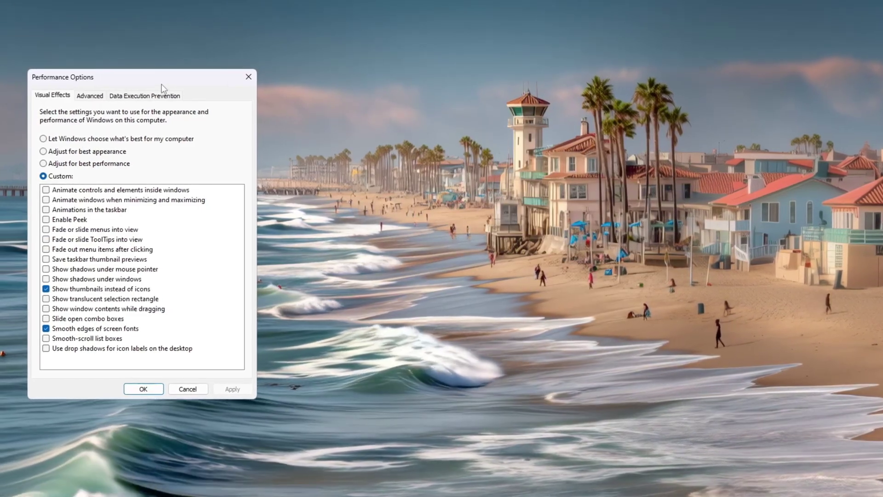
left_click_drag(375, 128, 469, 80)
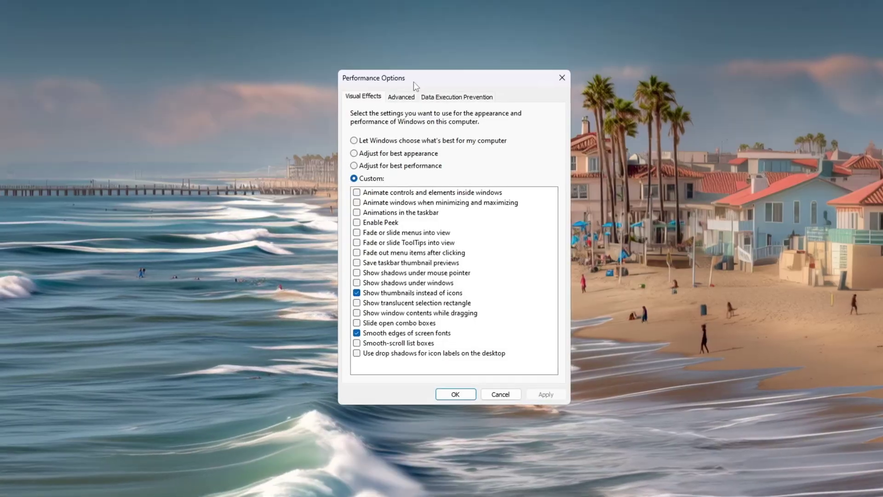
- Adjust the visual effects for best performance, re-enable only smooth edges of screen fonts and thumbnails instead of icons, and apply
left_click(401, 165)
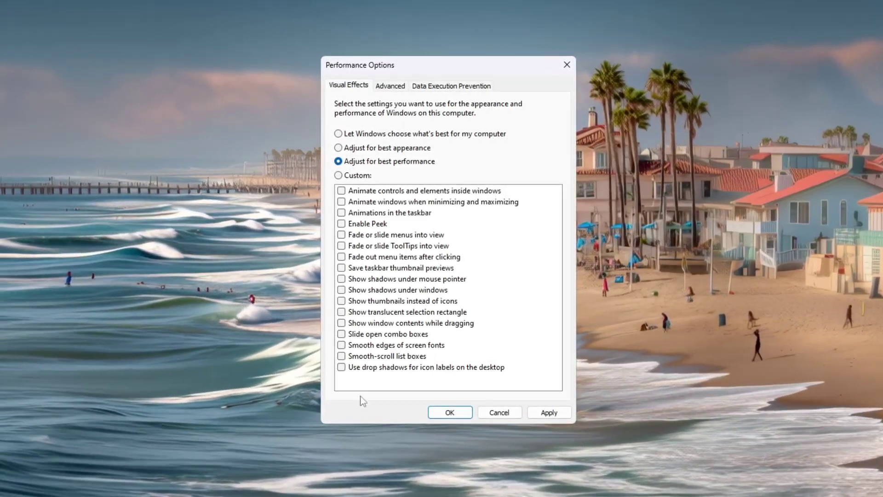
left_click(341, 345)
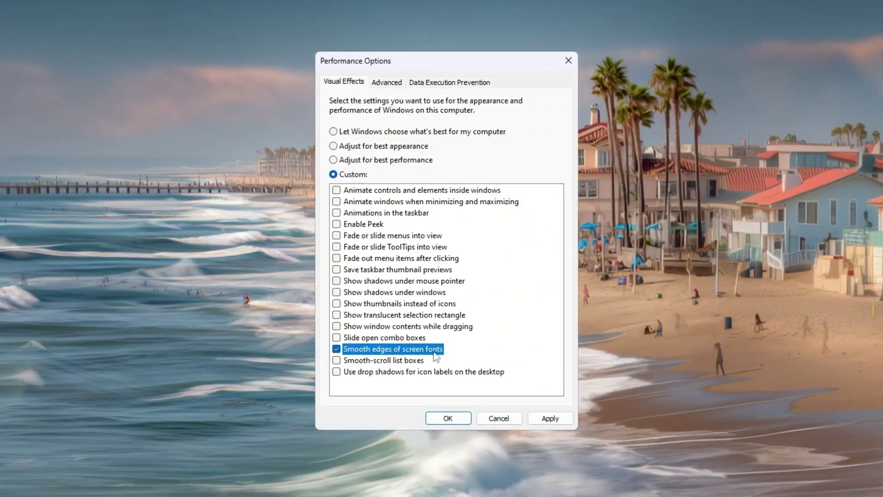
left_click(338, 304)
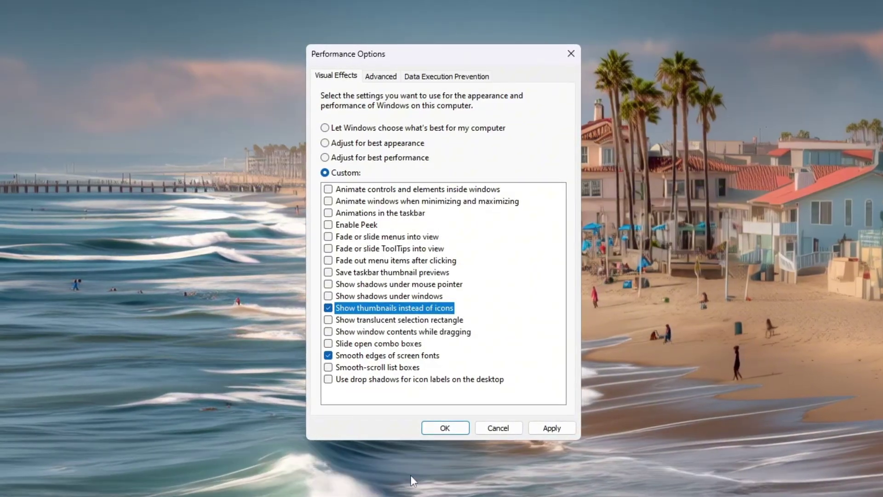
left_click(564, 431)
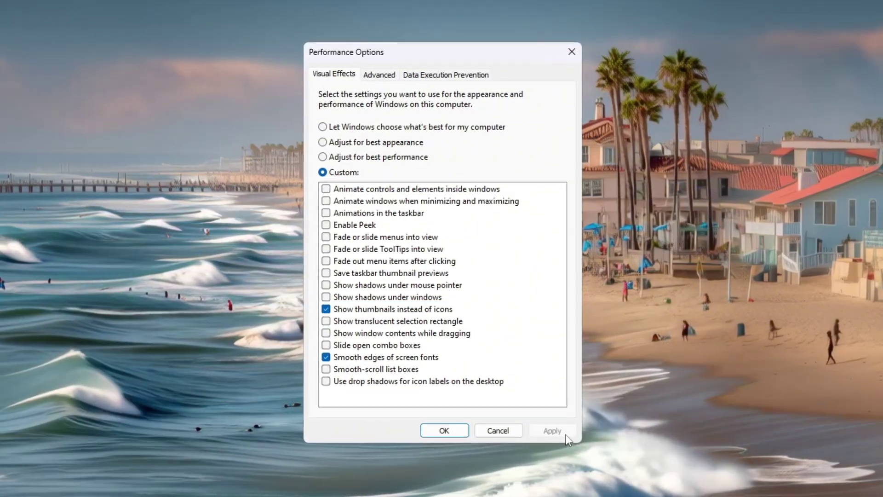
left_click(389, 75)
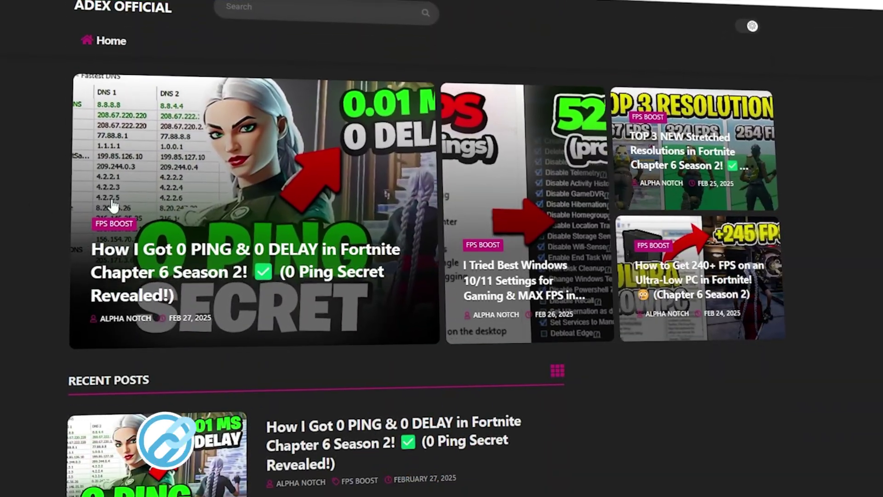
scroll(442, 249, "down", 7)
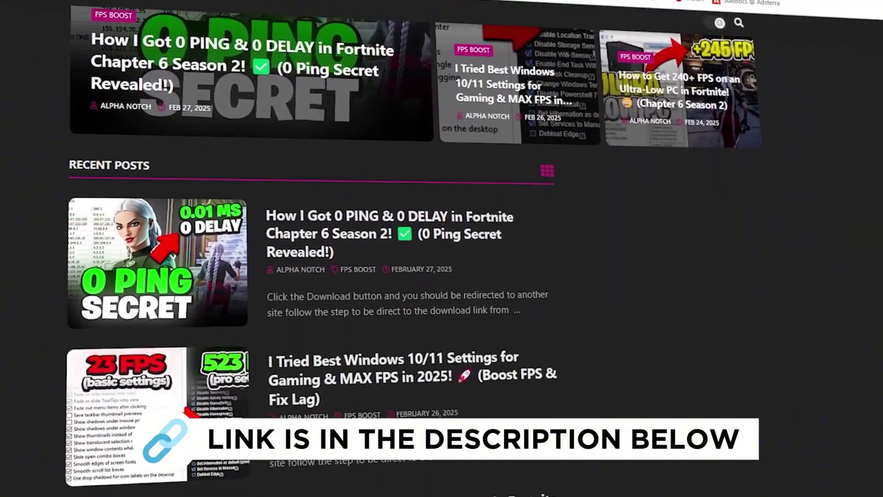
scroll(441, 248, "down", 8)
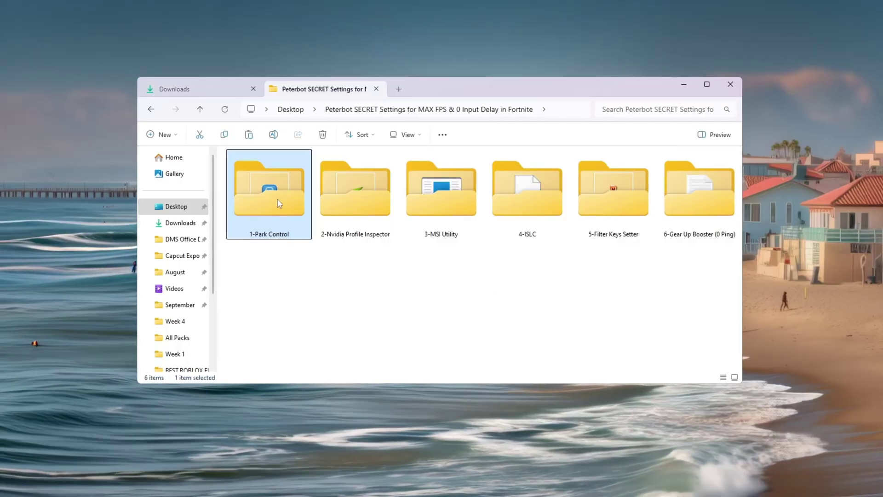
- Open the 1-Park Control folder containing the installer, minimize it, and launch ParkControl through a Windows search for "park"
double_click(279, 204)
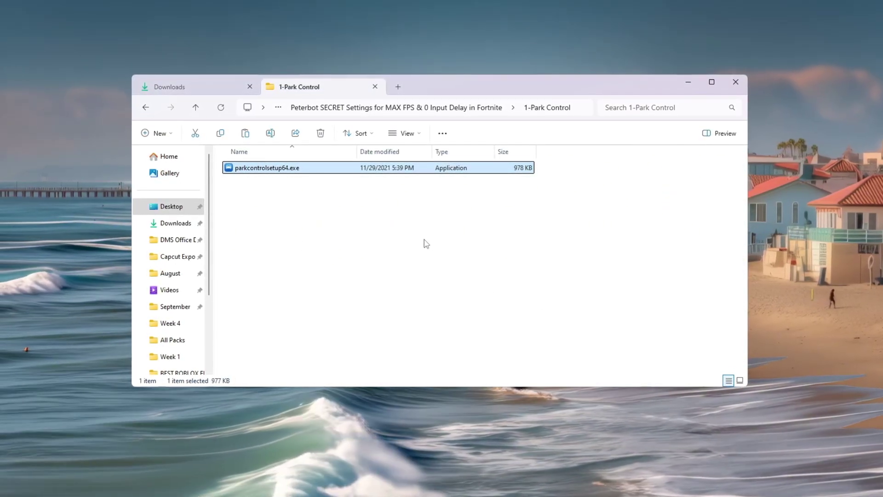
left_click(689, 81)
key("super")
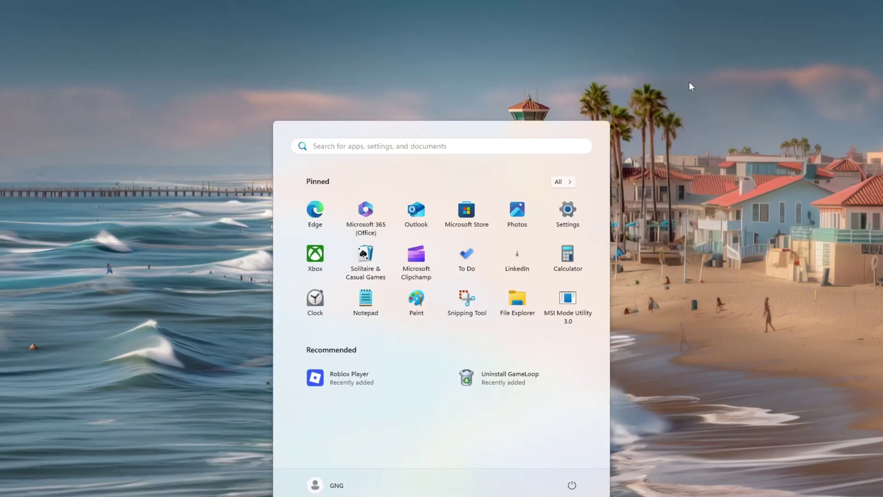
type("park")
key("Return")
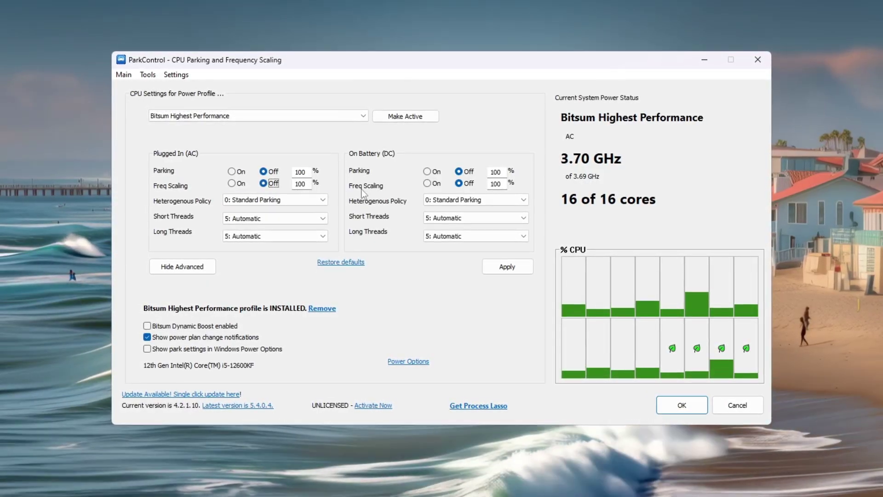
- Set frequency scaling on battery (DC) to Off with a value of 100% for the Bitsum Highest Performance profile
left_click(471, 186)
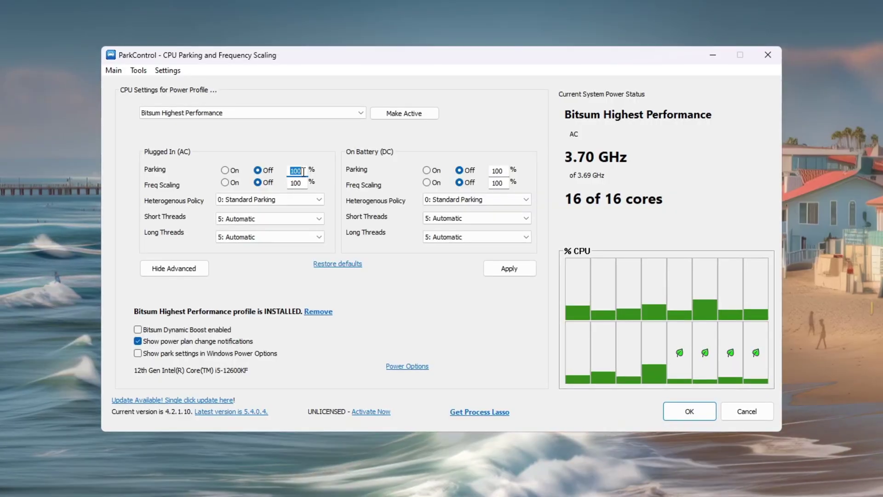
left_click(503, 184)
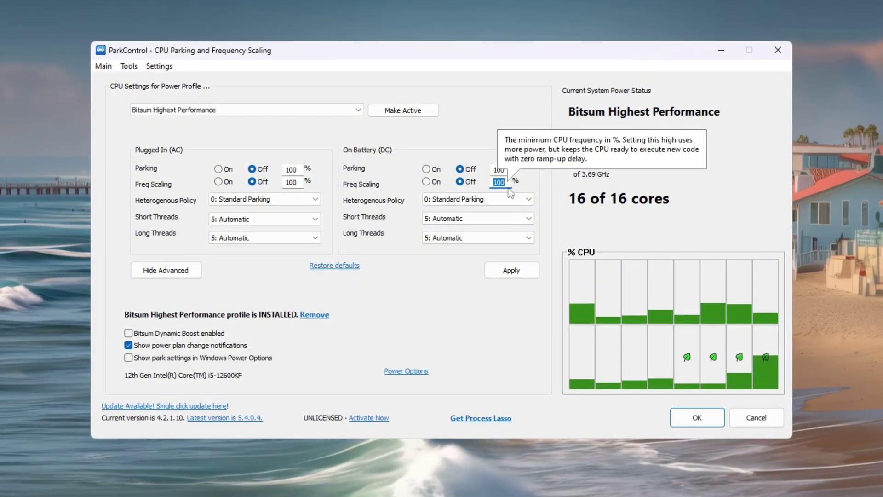
- View the Bitsum Dynamic Boost settings without accepting them, and check the active plan in the Windows Power Options
left_click(129, 334)
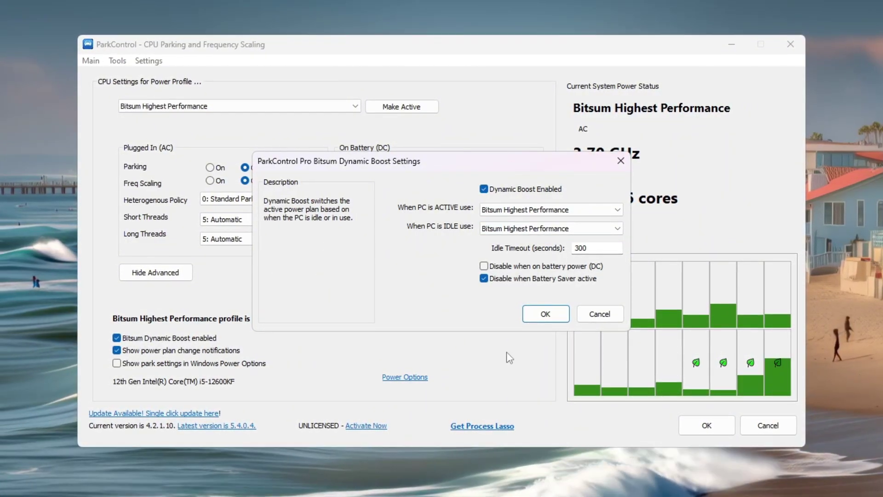
left_click(598, 316)
left_click(406, 378)
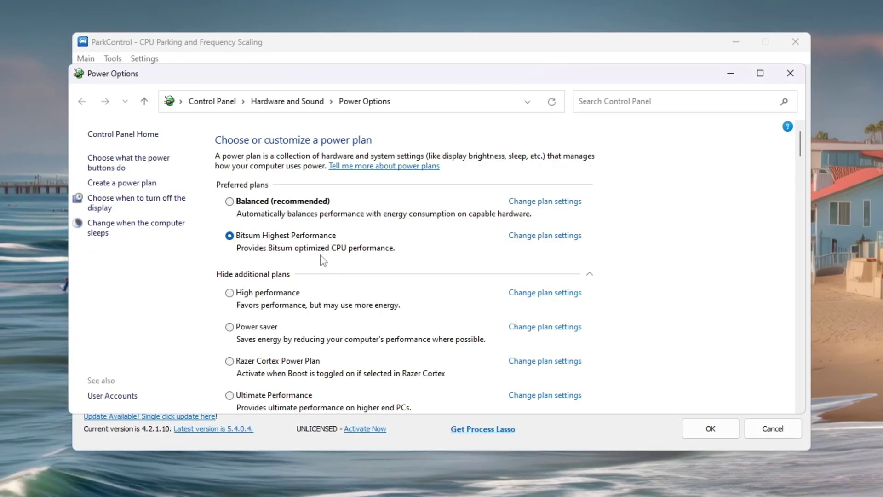
left_click(790, 74)
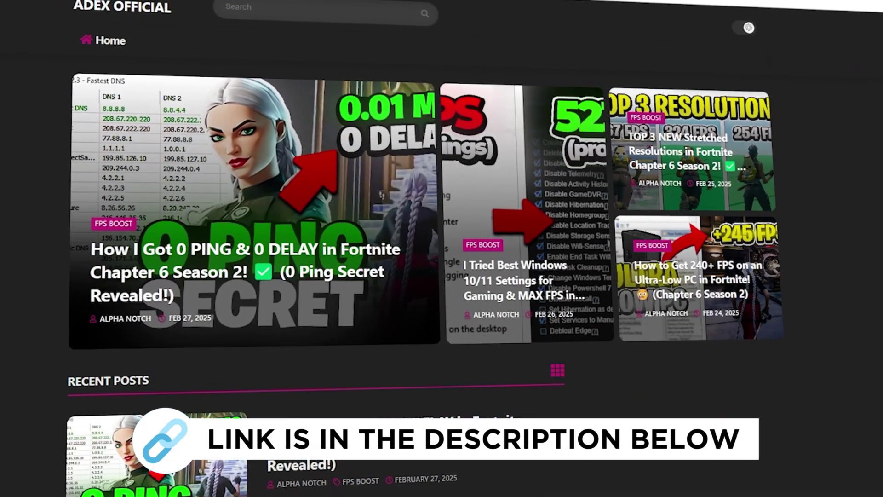
scroll(441, 248, "down", 8)
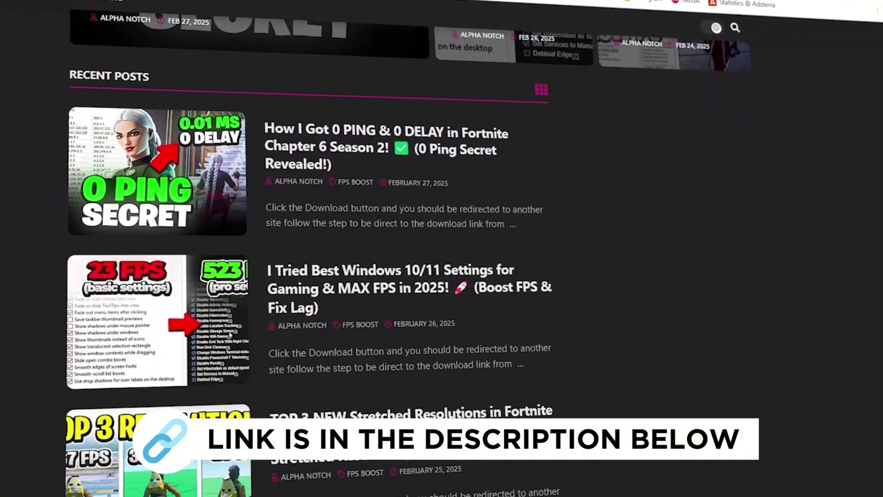
scroll(442, 248, "down", 6)
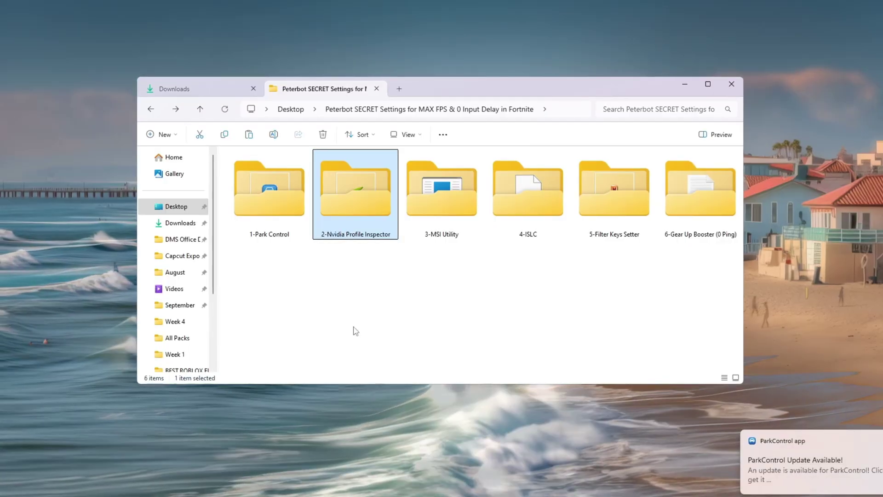
- Open the 2-Nvidia Profile Inspector folder and bring up the profile import options for the Fortnite profile in NVIDIA Profile Inspector
double_click(365, 212)
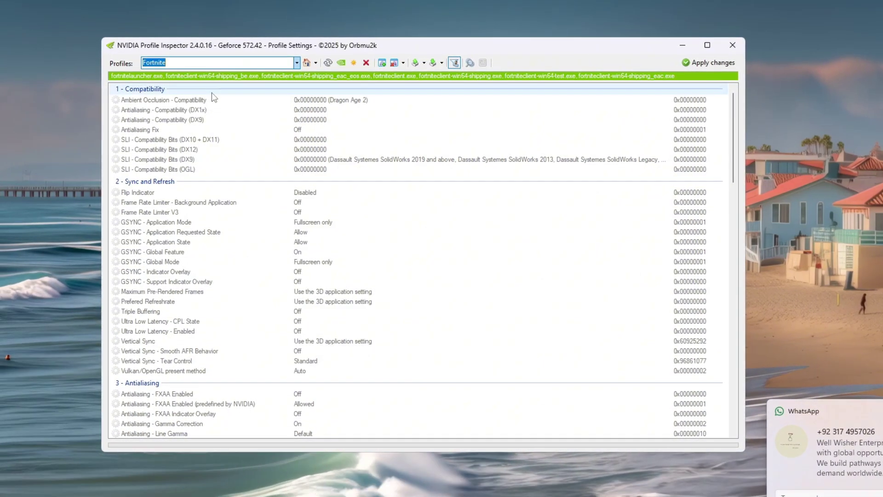
left_click(434, 63)
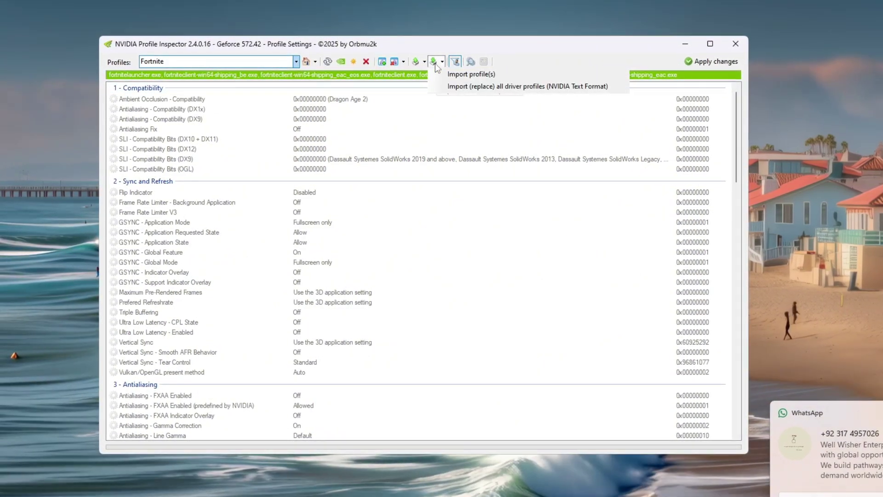
- Review the Fortnite profile's Sync and Refresh and Antialiasing sections, including the Transparency Supersampling setting
scroll(195, 251, "down", 6)
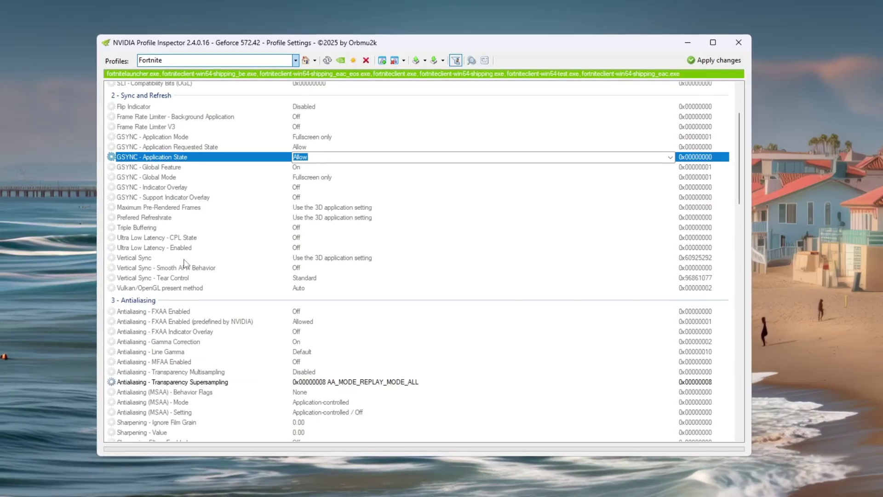
left_click(155, 301)
scroll(375, 250, "down", 3)
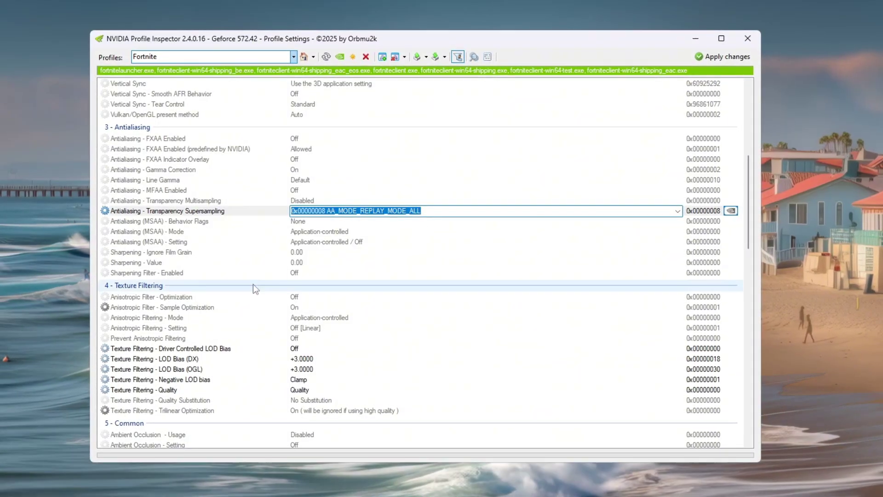
- Check the Texture Filtering settings for Driver Controlled LOD Bias, LOD Bias (DX), LOD Bias (OGL) and Negative LOD bias
scroll(164, 228, "down", 3)
left_click(168, 262)
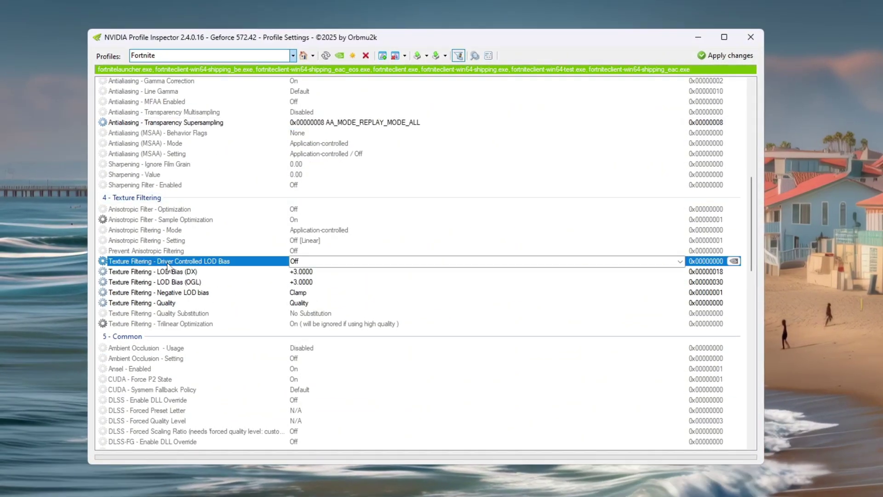
left_click(143, 274)
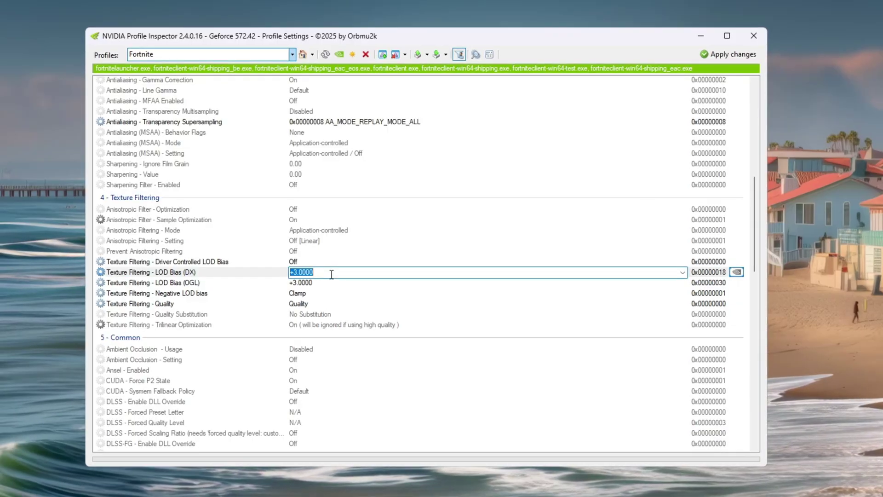
left_click(138, 285)
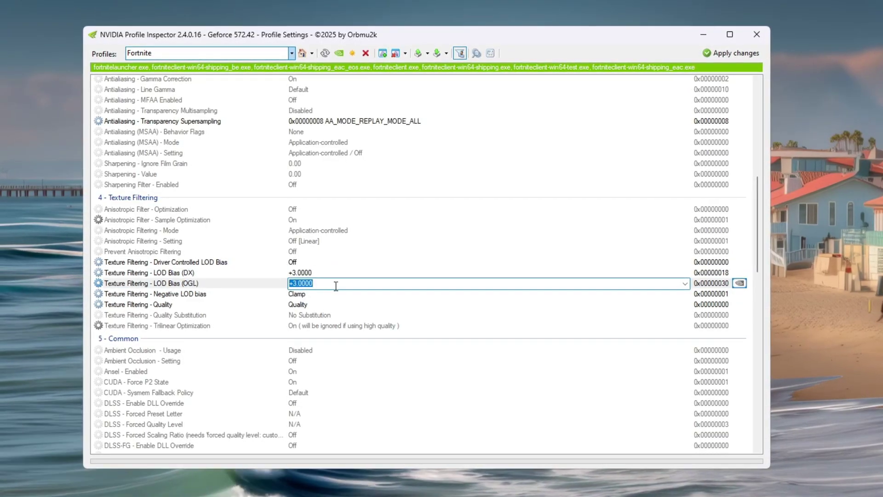
left_click(140, 298)
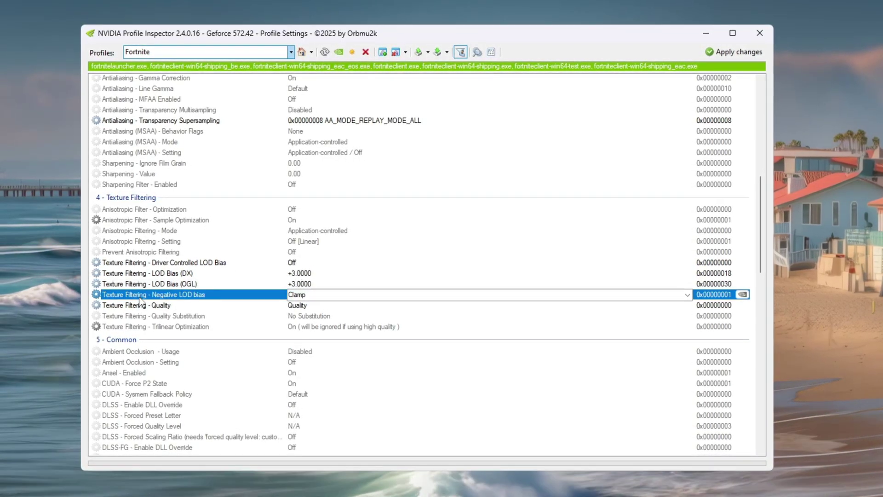
left_click(342, 299)
- Set Texture Filtering - Quality to High quality in the Fortnite profile
left_click(181, 308)
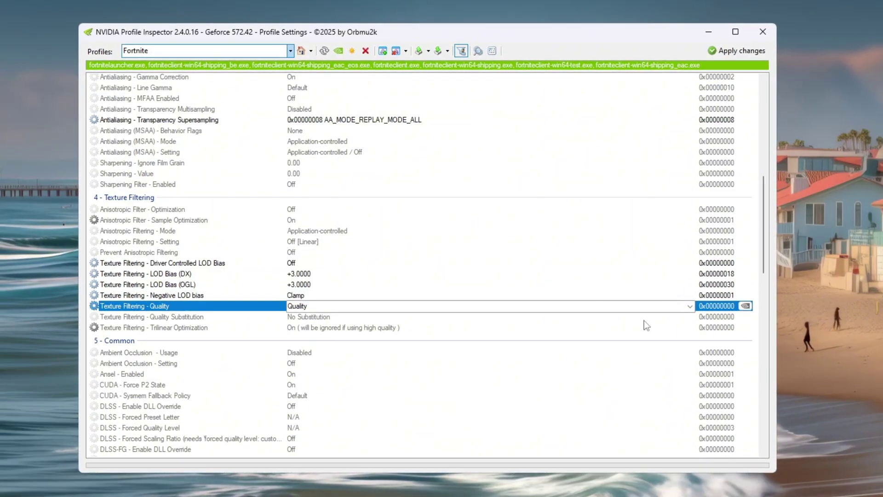
left_click(690, 307)
left_click(303, 346)
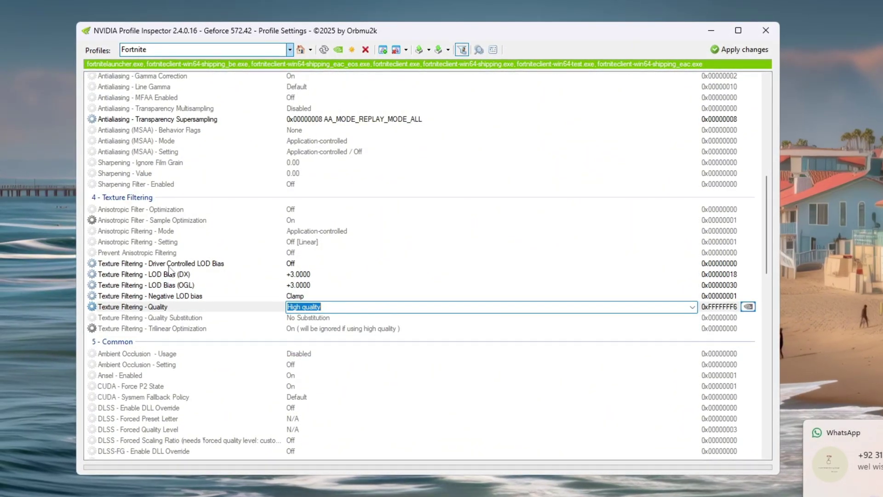
- Set Power Management - Mode to Optimal performance in the Common section of the Fortnite profile
scroll(170, 262, "down", 7)
left_click(170, 345)
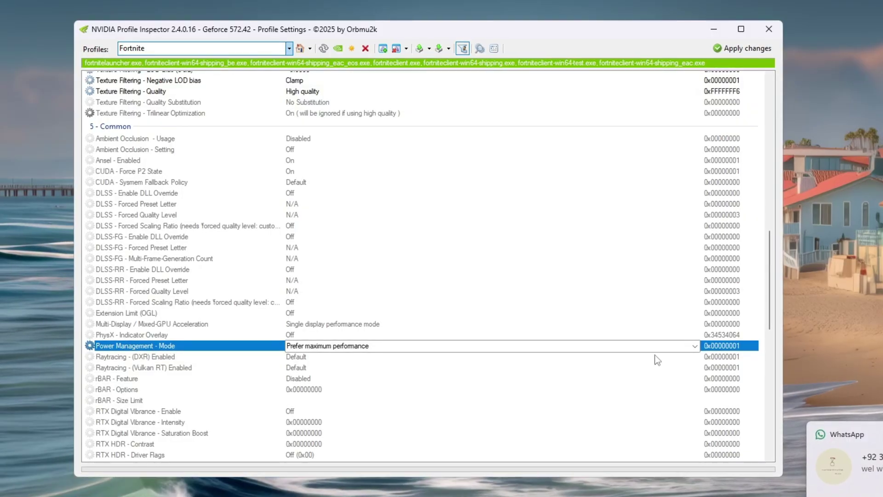
left_click(695, 347)
left_click(647, 373)
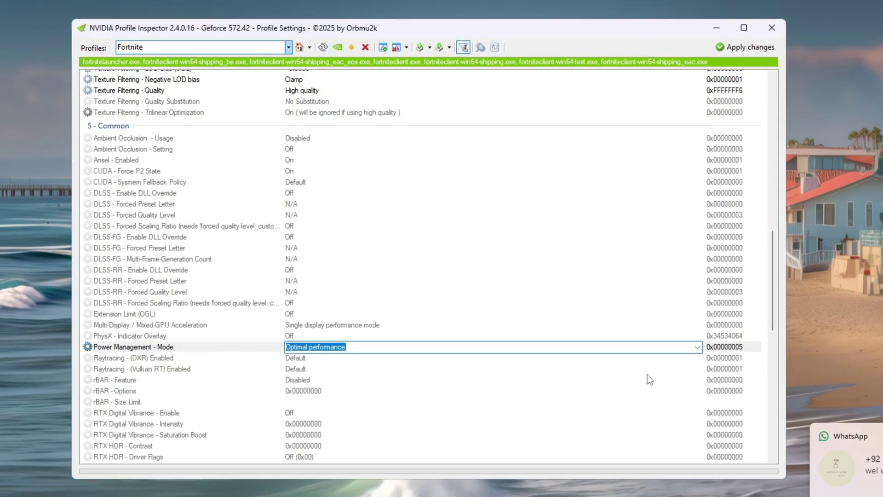
scroll(485, 271, "up", 18)
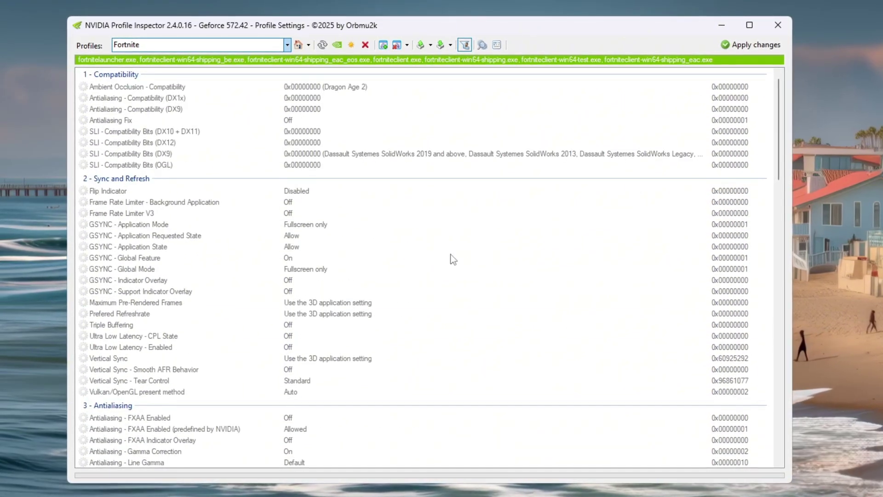
scroll(453, 260, "down", 20)
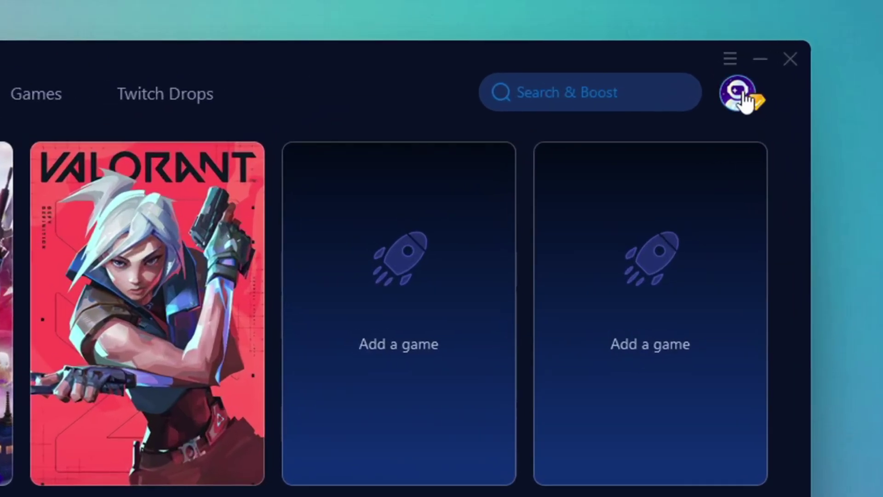
- Switch to GearUP Booster, browse its popular games catalogue, and start boosting Fortnite from the home page
left_click(746, 102)
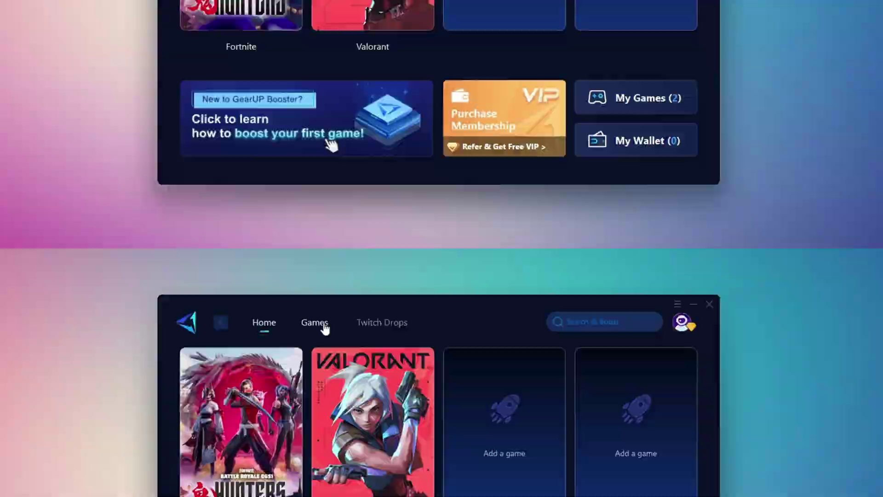
left_click(320, 79)
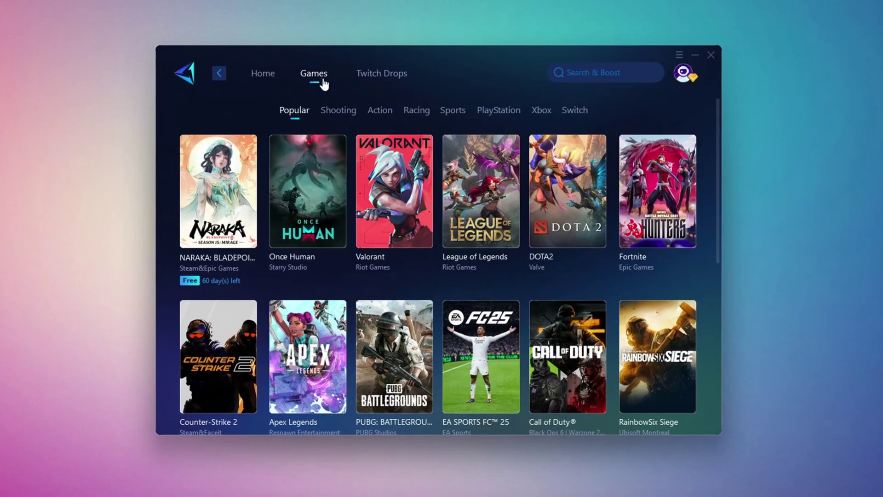
scroll(491, 220, "down", 5)
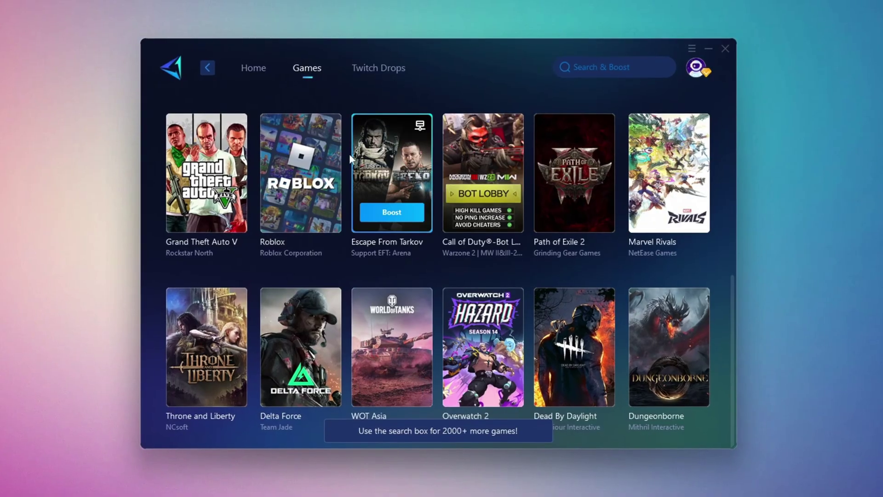
left_click(252, 69)
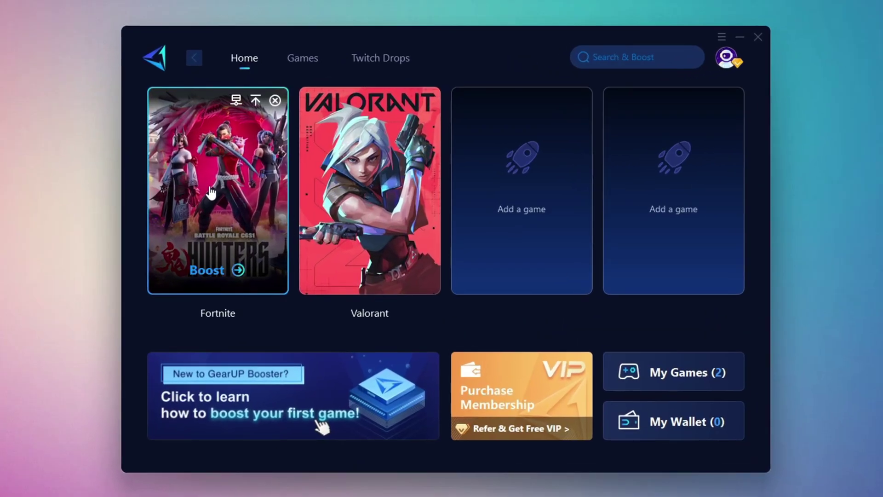
left_click(210, 271)
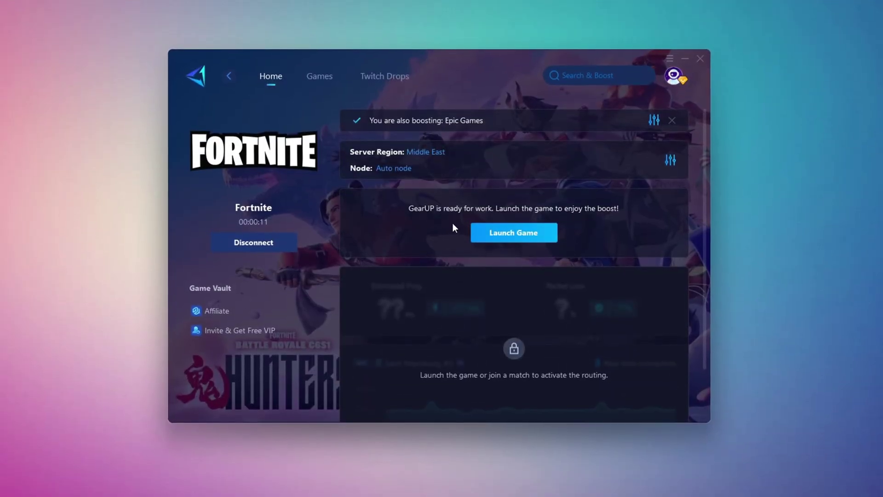
- Review the game server region and node choices for the Fortnite boost without changing them, and close the booster window
left_click(428, 156)
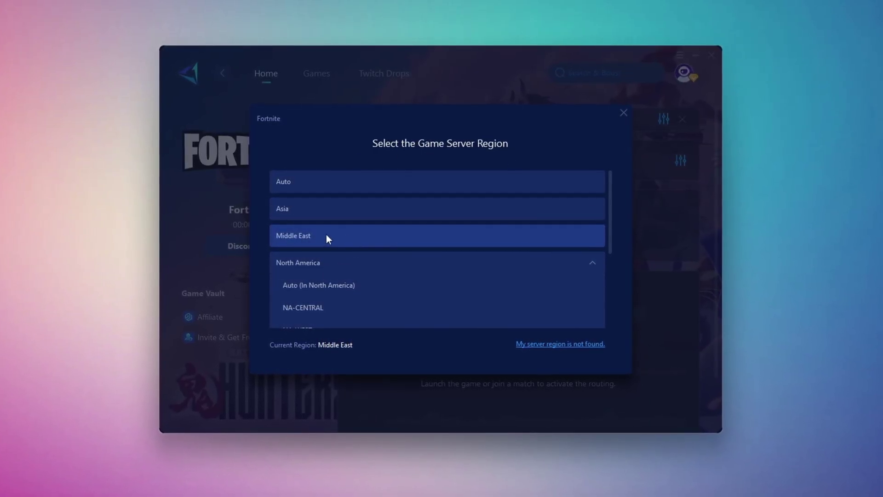
left_click(626, 112)
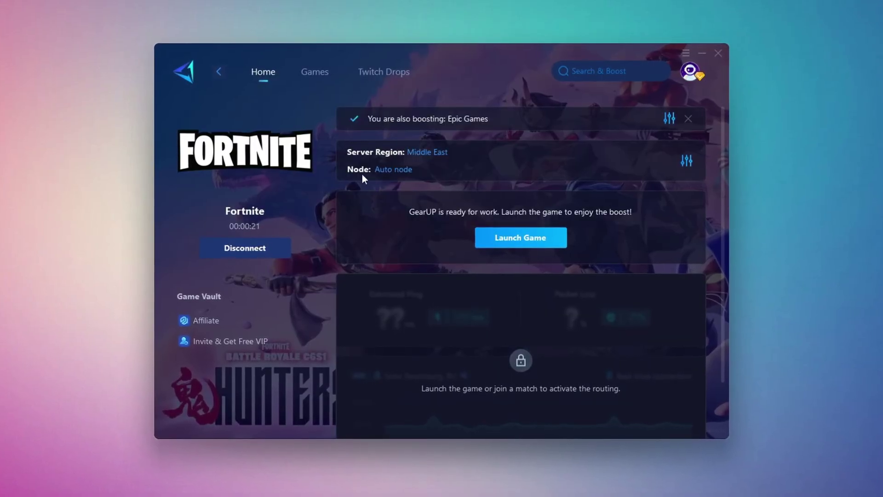
left_click(391, 169)
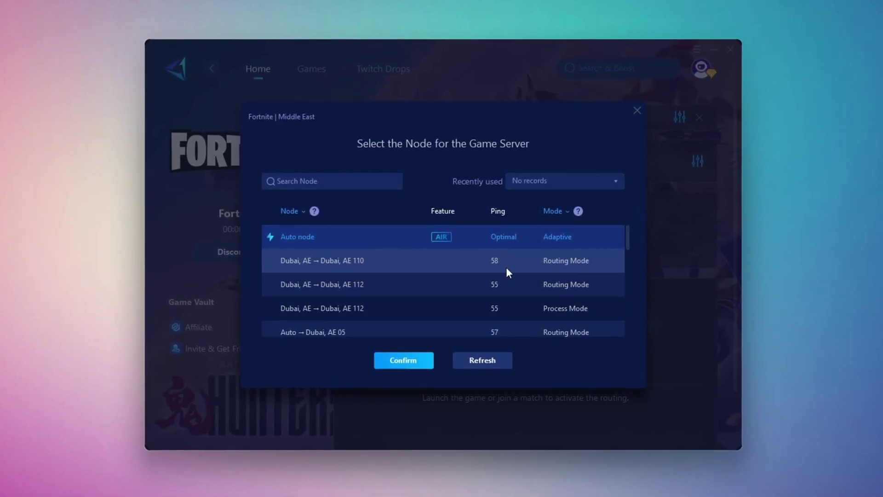
left_click(640, 111)
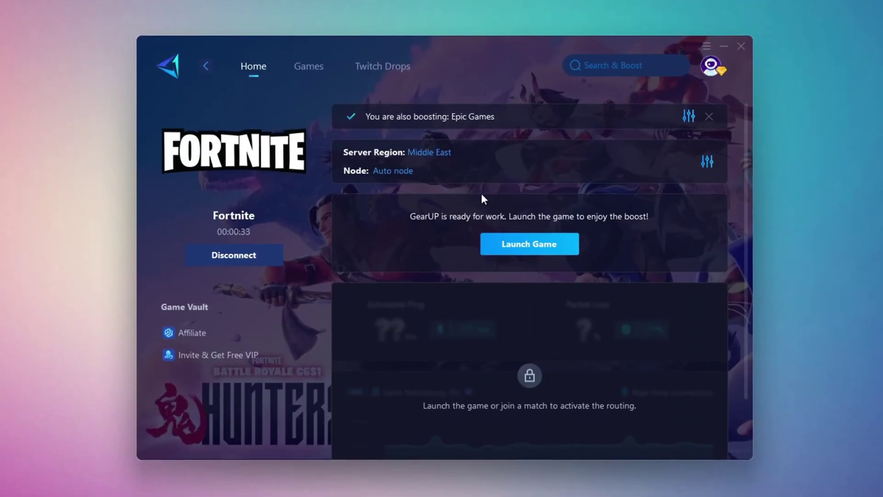
left_click(746, 46)
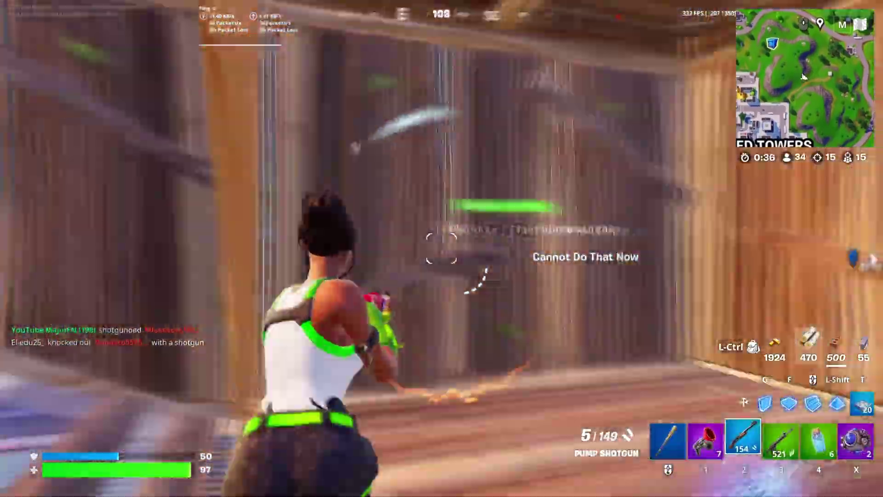
key("q")
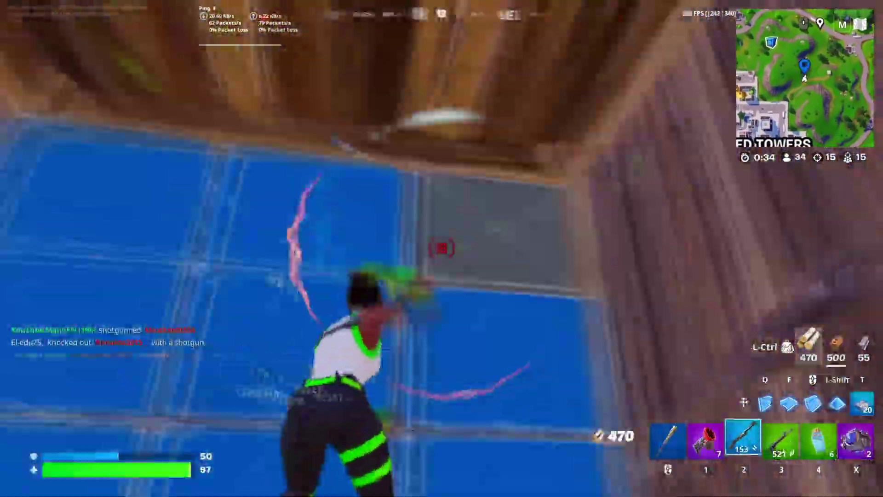
key("3")
left_click(442, 249)
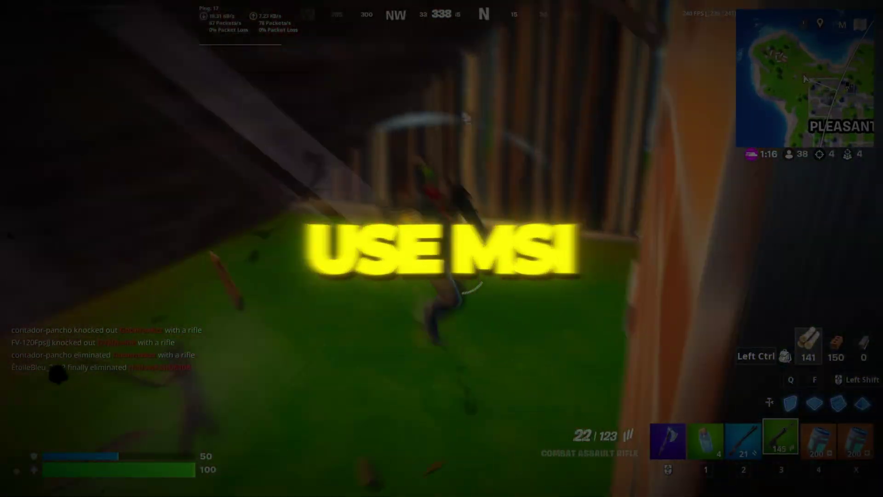
left_click(441, 248)
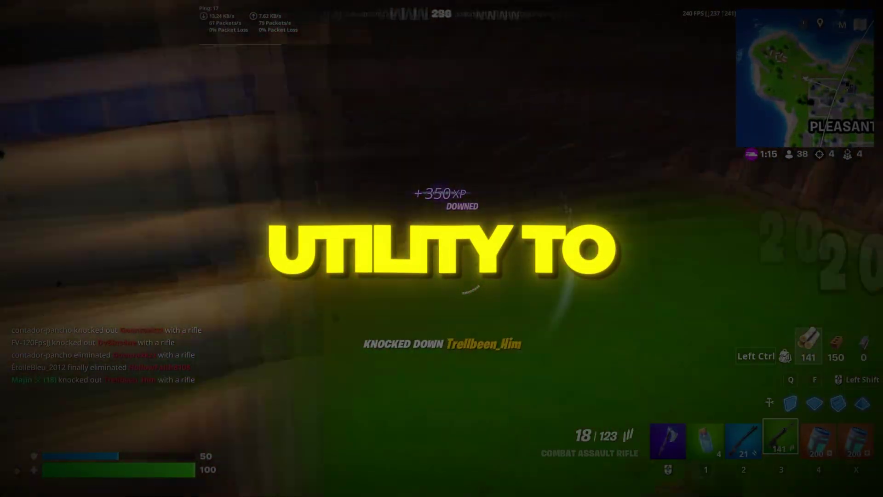
key("2")
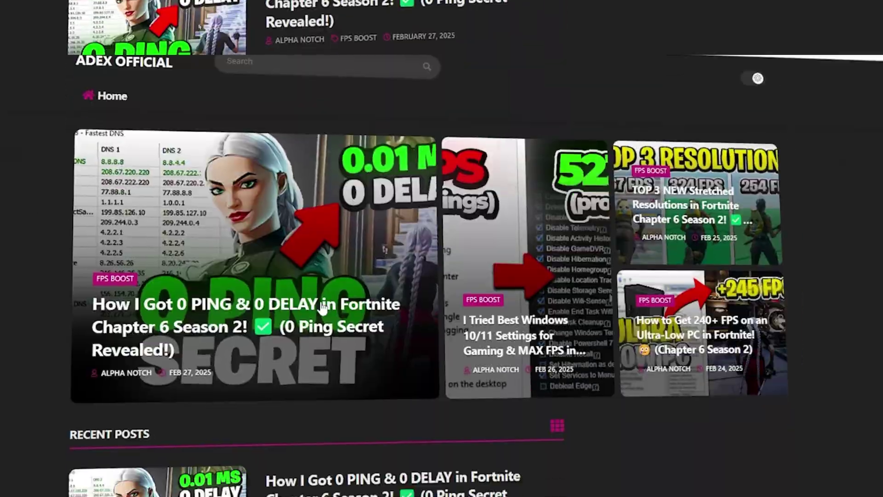
scroll(442, 248, "down", 8)
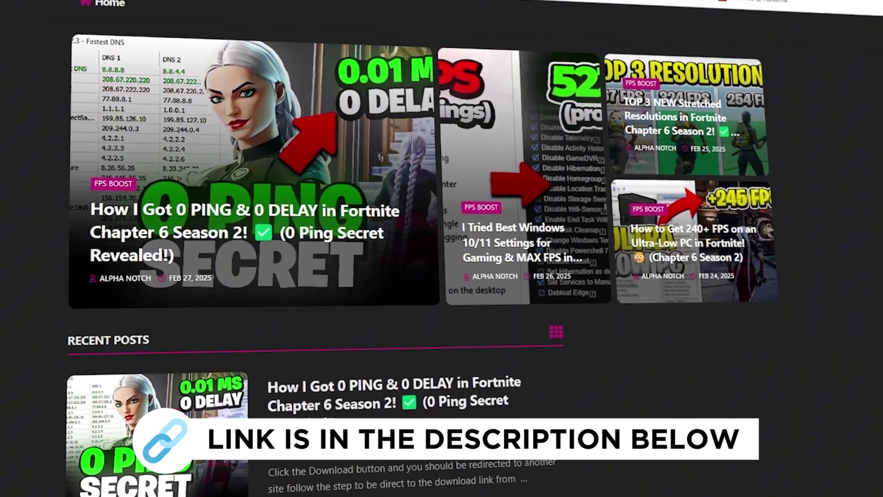
scroll(441, 248, "down", 9)
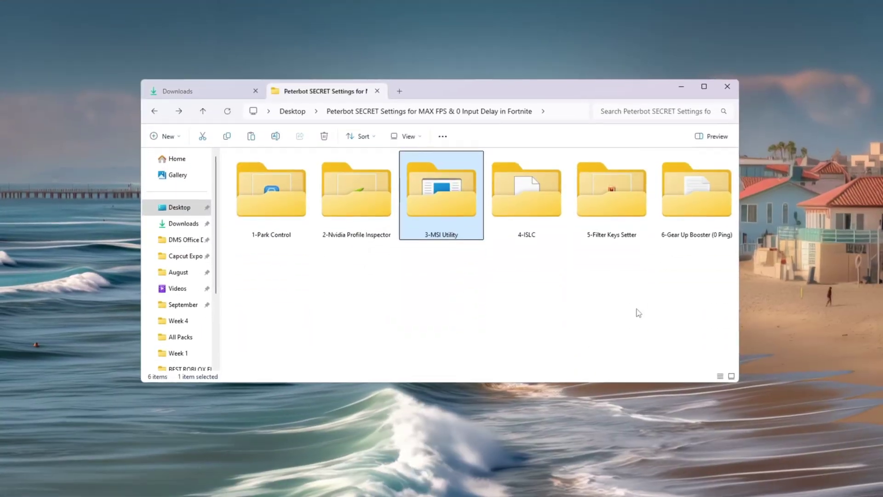
- Open MSI mode utility from the 3-MSI Utility folder and set the NVIDIA GeForce GTX 1650 SUPER interrupt priority to High
double_click(457, 207)
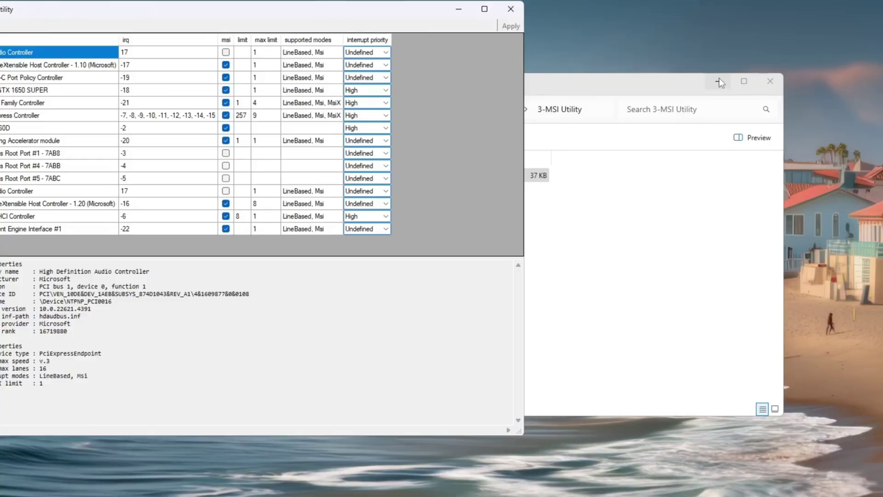
left_click(714, 82)
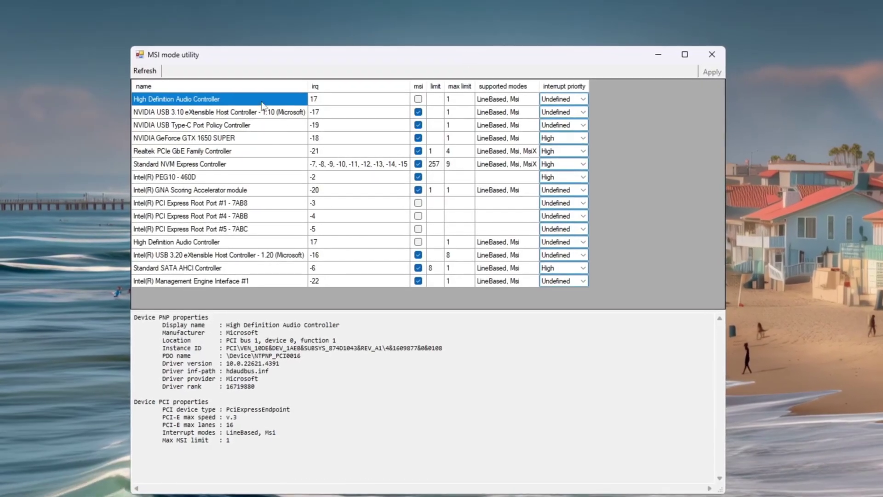
left_click(184, 138)
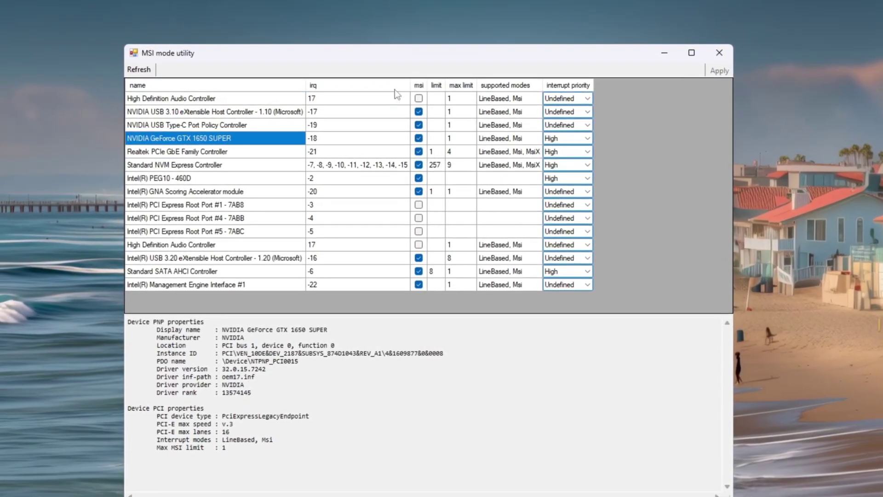
left_click(587, 138)
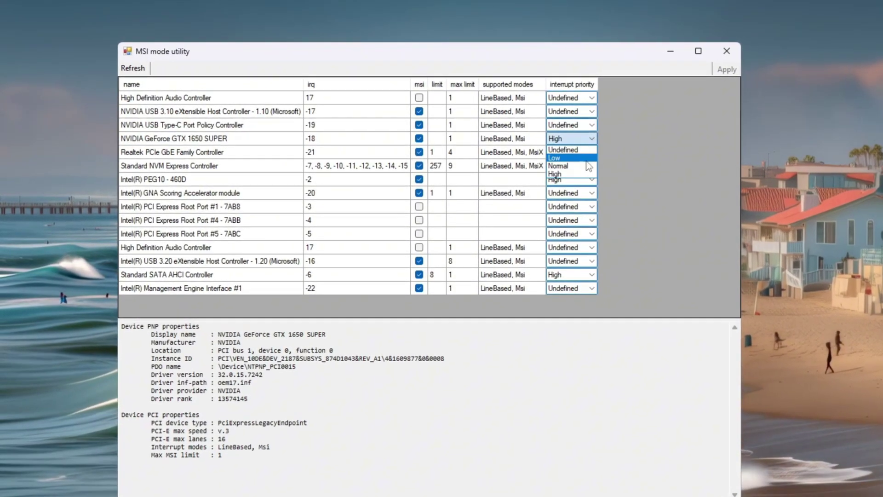
left_click(582, 174)
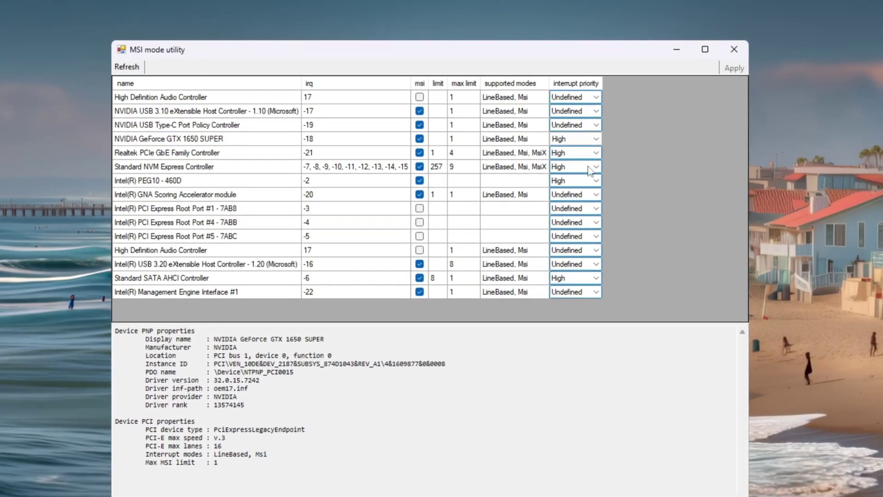
- Set the interrupt priority of the Intel(R) PEG10 - 460D device to High
left_click(152, 181)
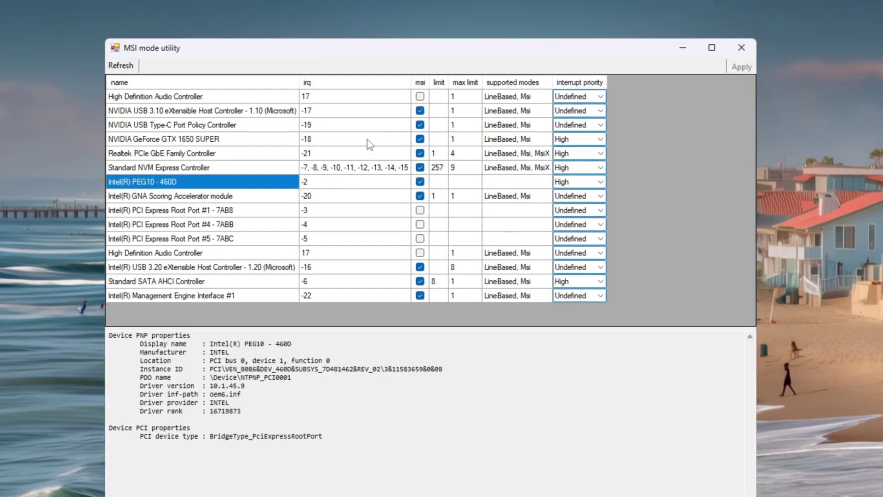
left_click(601, 181)
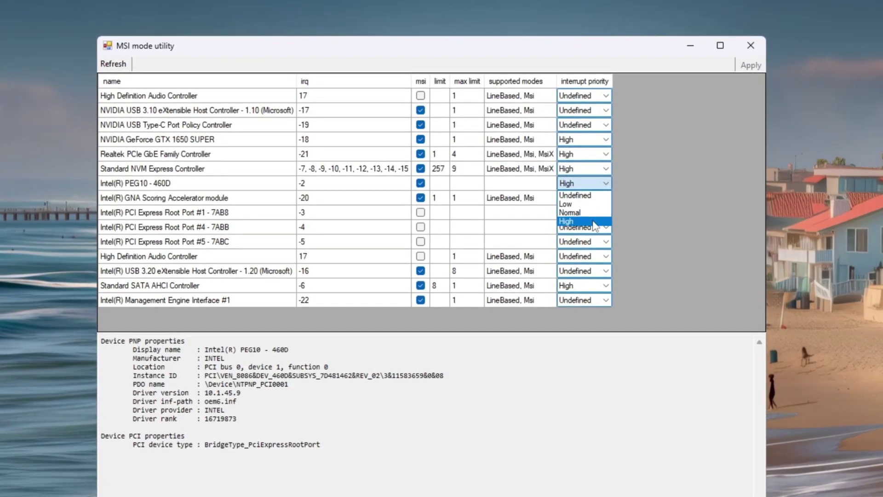
left_click(593, 222)
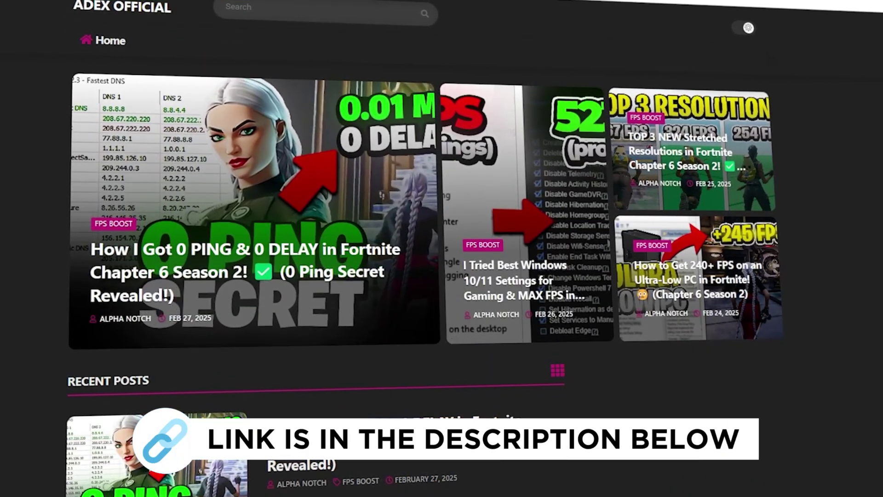
scroll(442, 249, "down", 8)
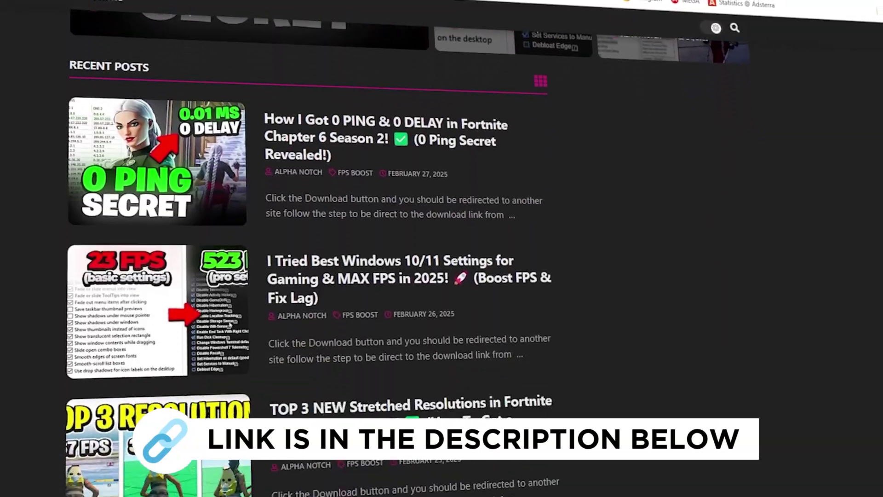
scroll(442, 248, "down", 6)
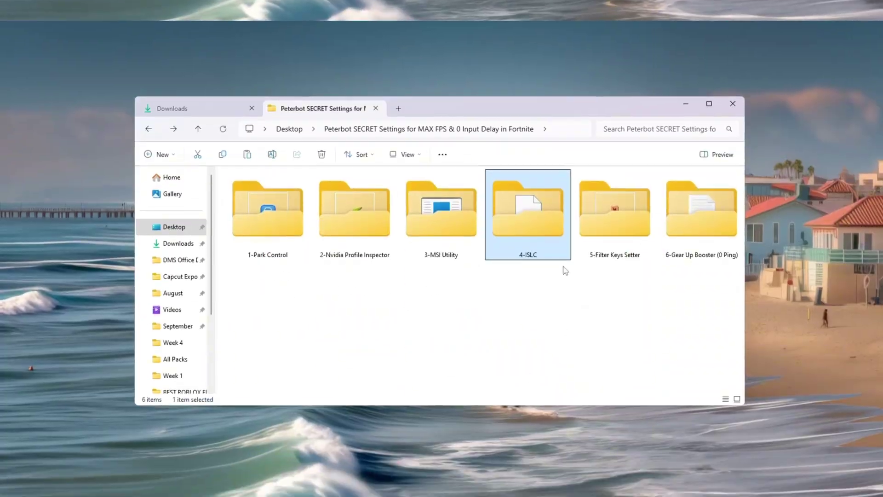
- Open Intelligent standby list cleaner from the 4-ISLC folder and stop its monitoring so the settings can be edited
double_click(554, 236)
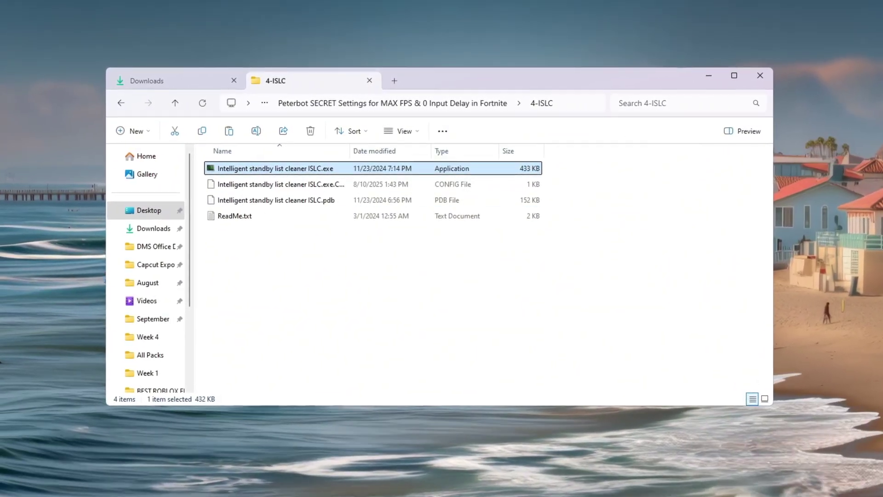
left_click(722, 77)
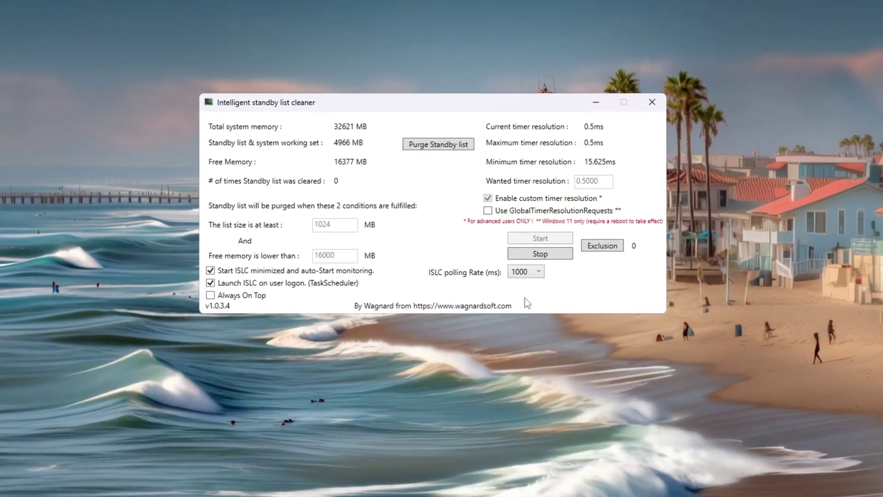
left_click(549, 253)
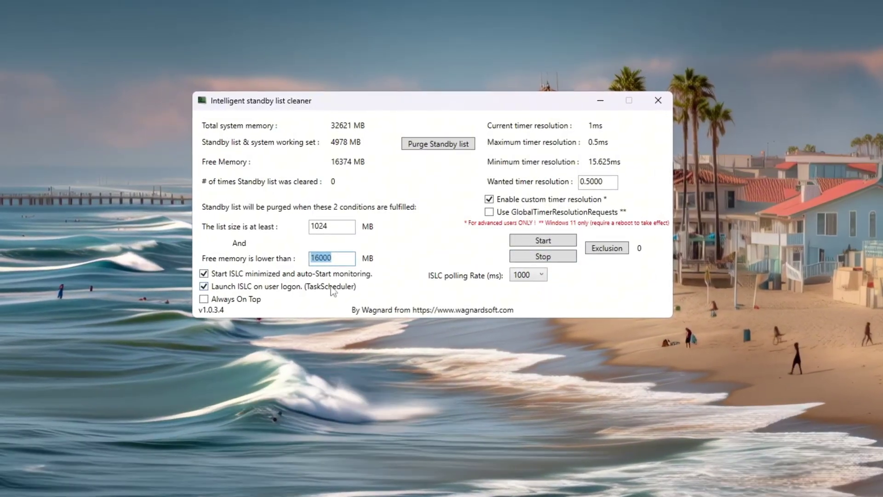
- Check the free memory threshold in the standby list purge conditions, selecting its value for editing
left_click(343, 258)
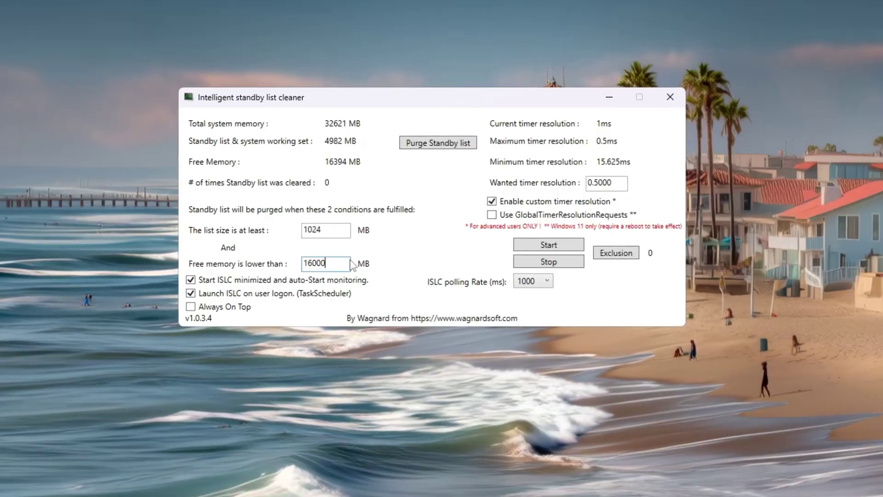
left_click_drag(338, 265, 289, 268)
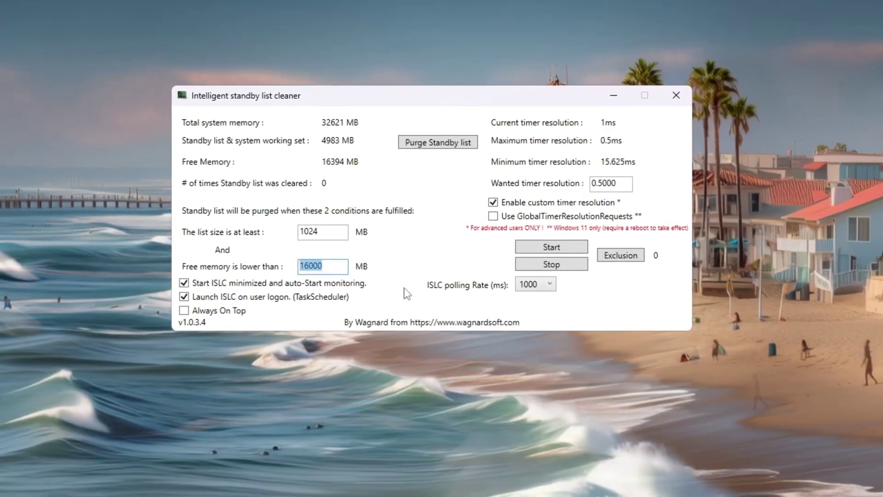
left_click(343, 266)
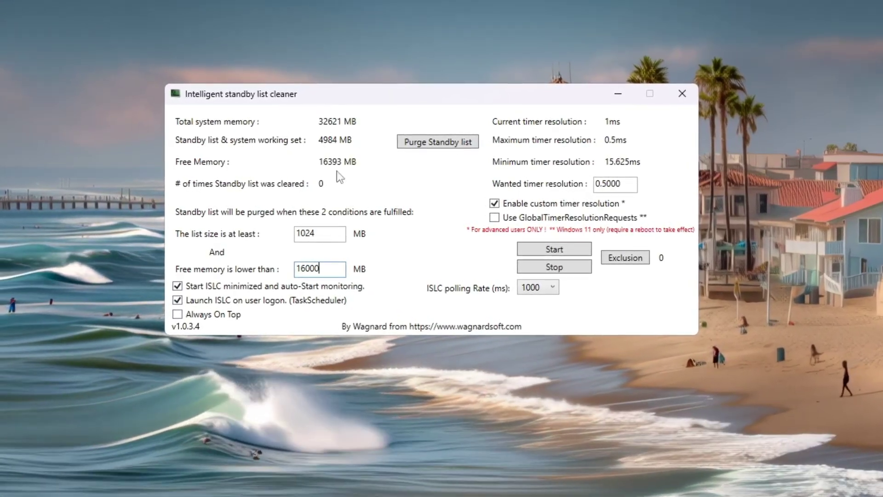
double_click(331, 268)
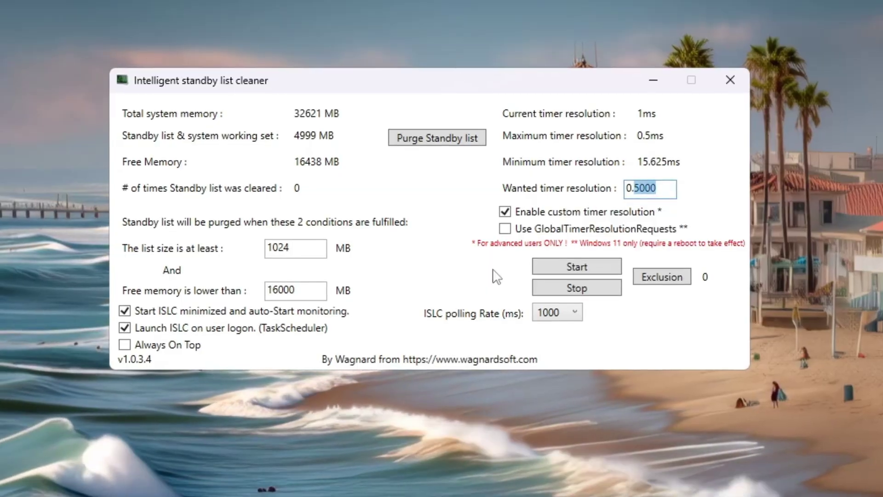
- Choose an ISLC polling rate of 1000 ms, start monitoring and purge the standby list
left_click(571, 312)
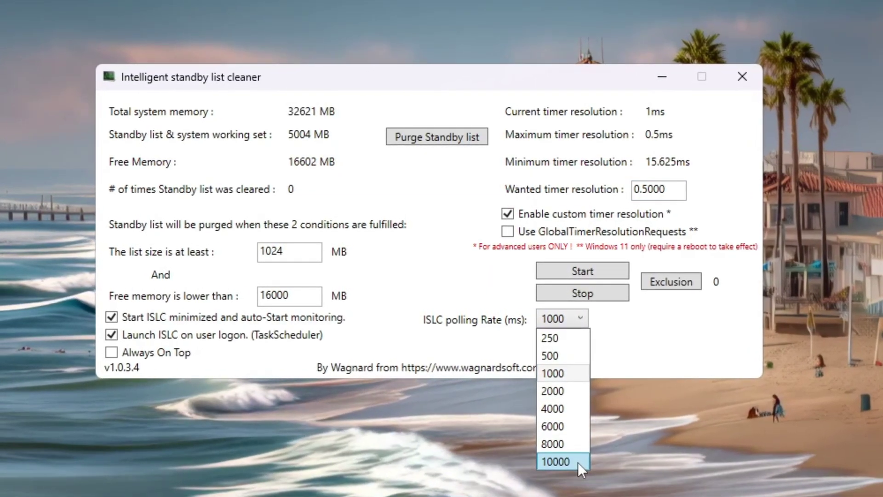
left_click(559, 372)
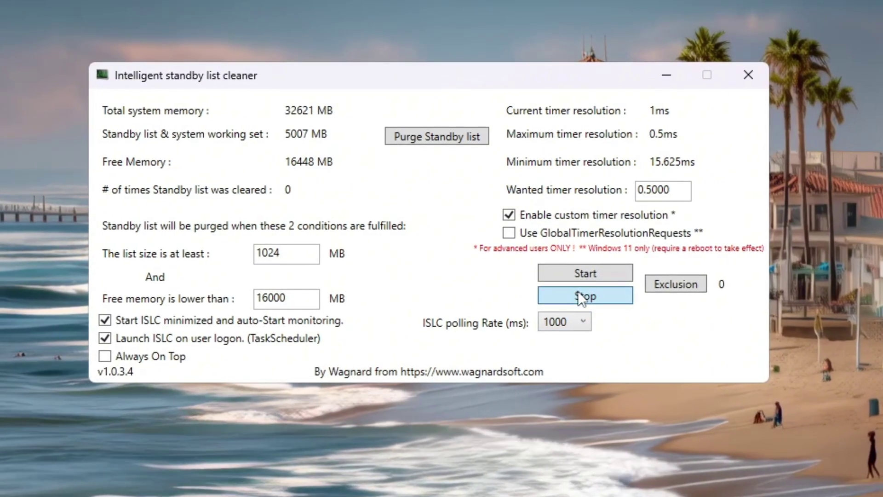
left_click(585, 272)
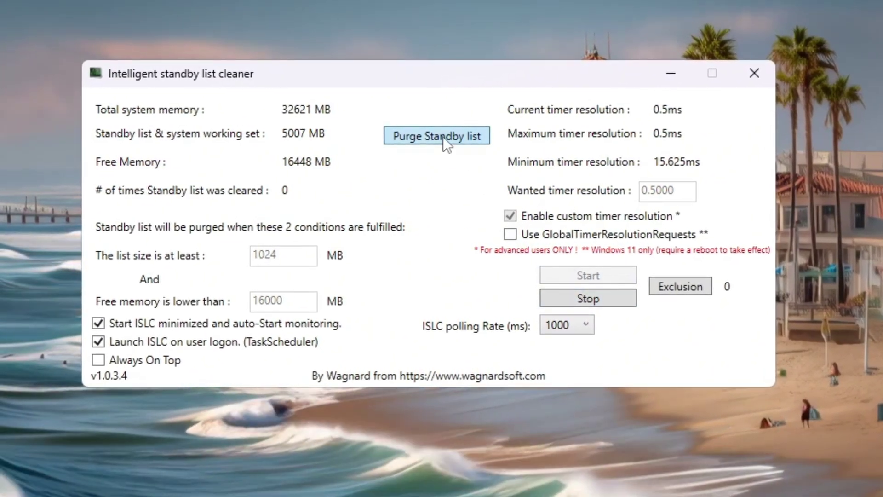
left_click(443, 137)
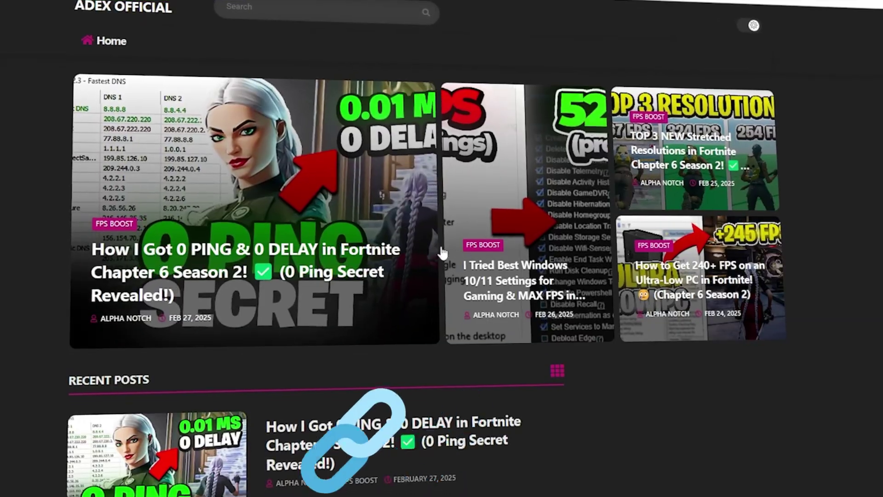
scroll(378, 248, "down", 6)
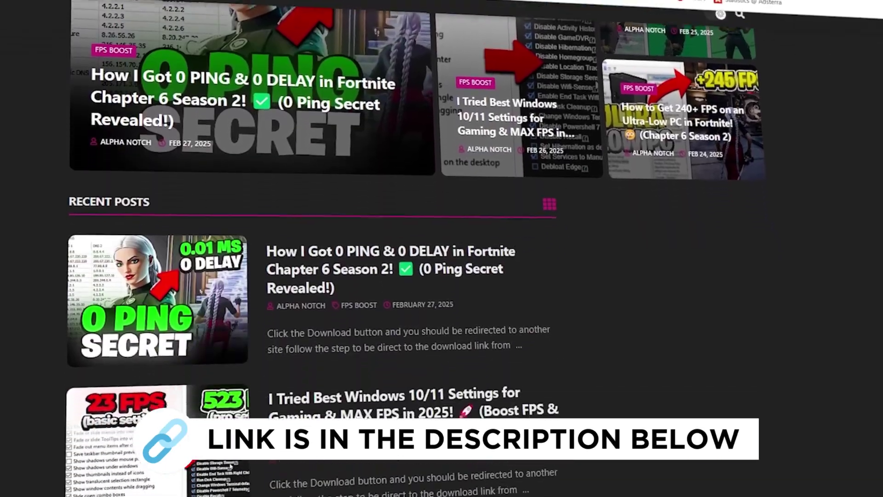
scroll(377, 248, "down", 8)
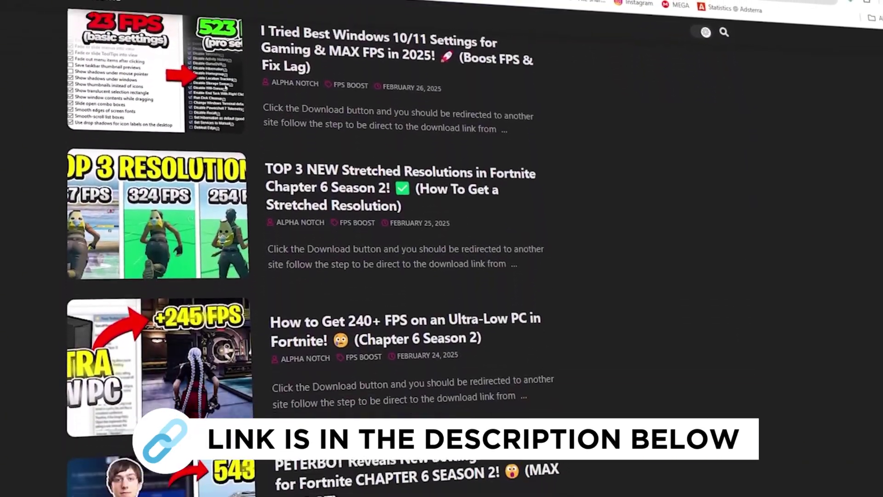
scroll(377, 249, "down", 4)
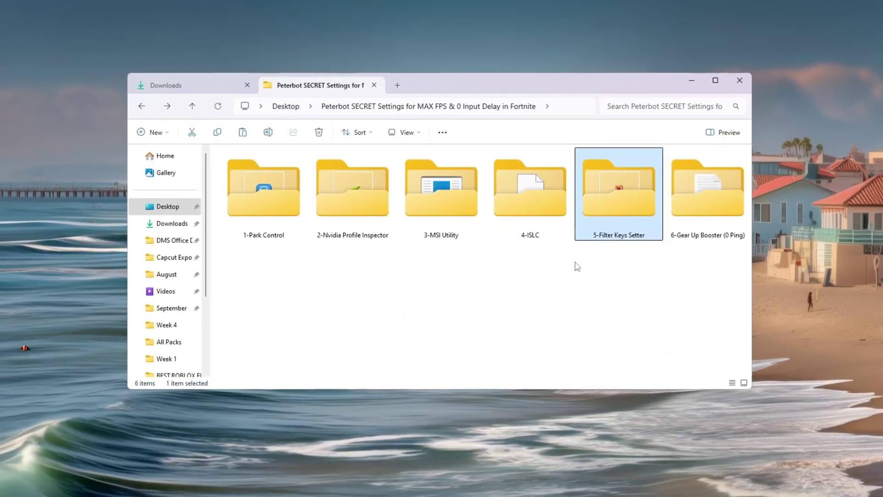
- Open FilterKeysSetter.exe from the 5-Filter Keys Setter folder and move its window slightly higher on the desktop
double_click(624, 230)
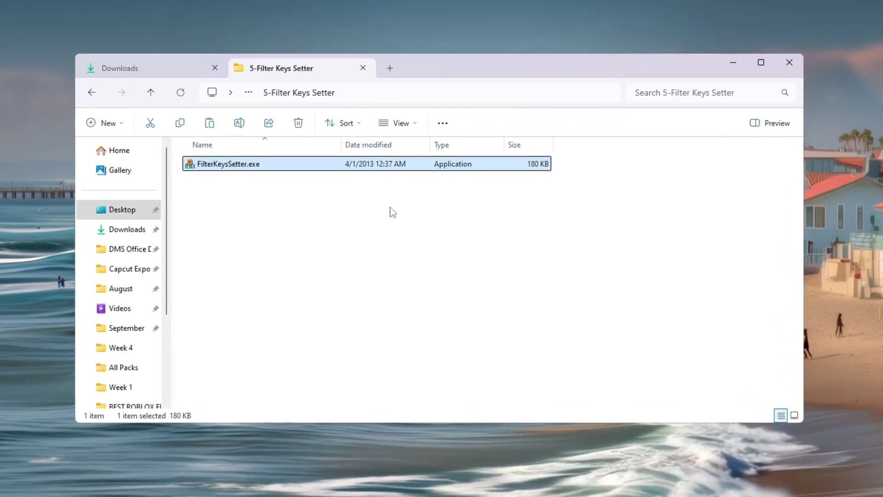
double_click(248, 166)
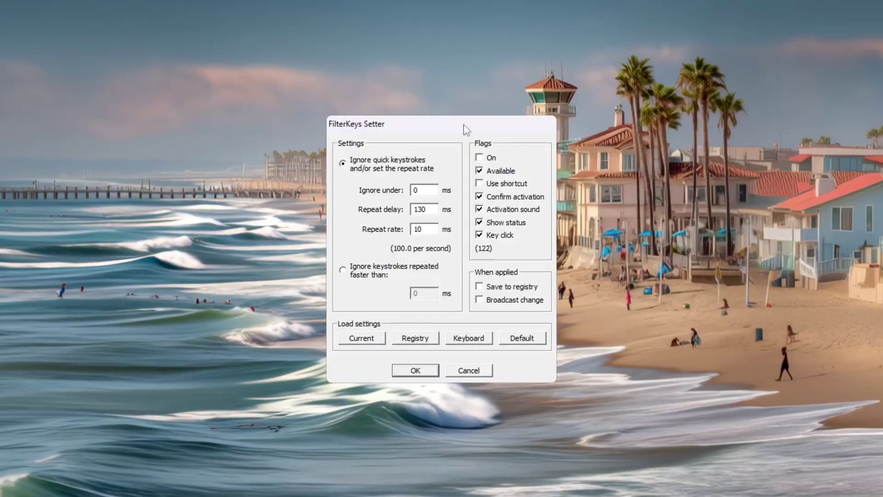
left_click_drag(463, 124, 448, 98)
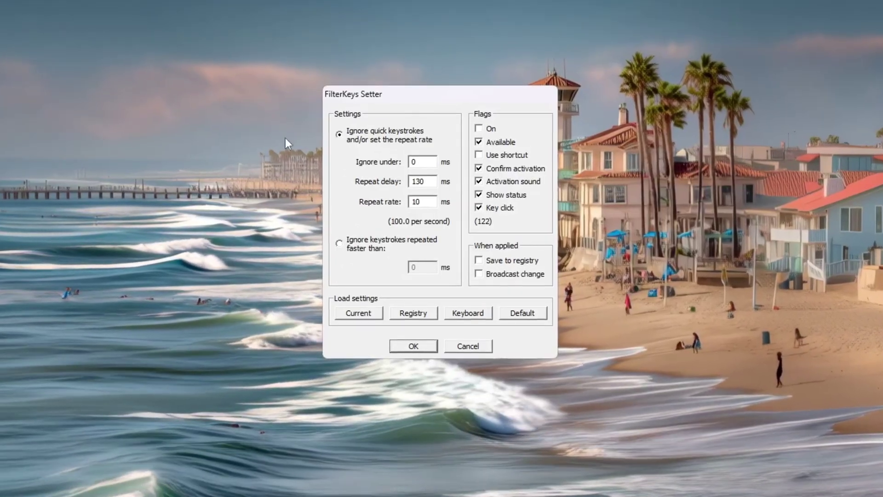
- Check that FilterKeys uses ignore under 0 ms, repeat delay 130 ms and repeat rate 10 ms, and enable Save to registry
double_click(435, 161)
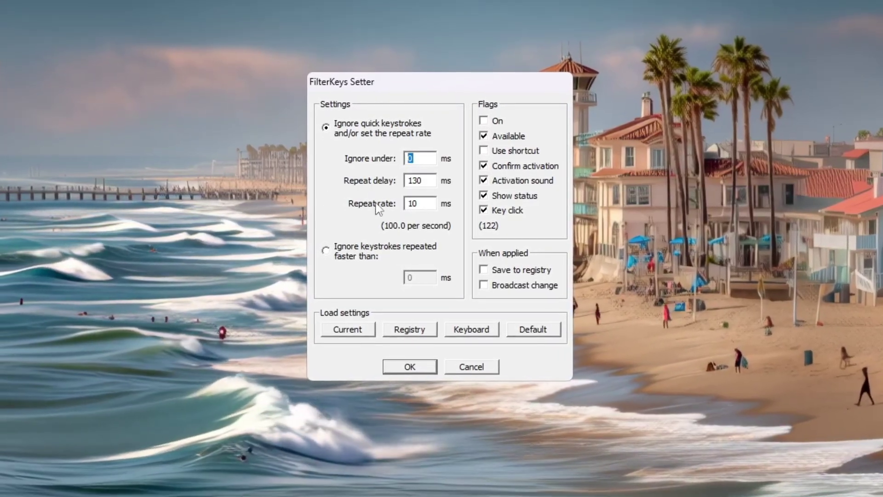
double_click(418, 181)
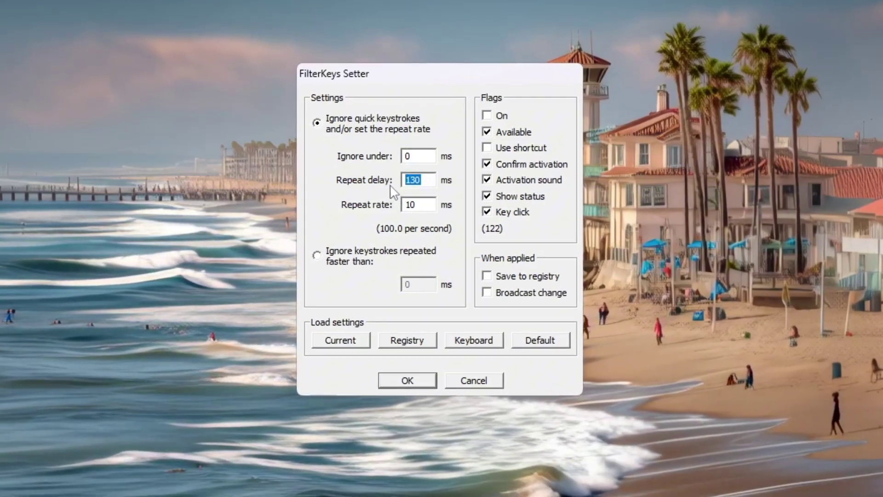
key("Tab")
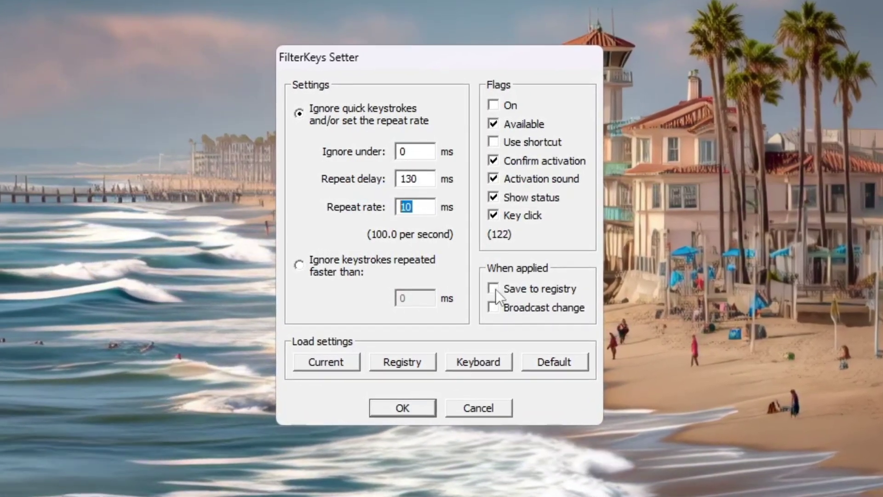
left_click(495, 288)
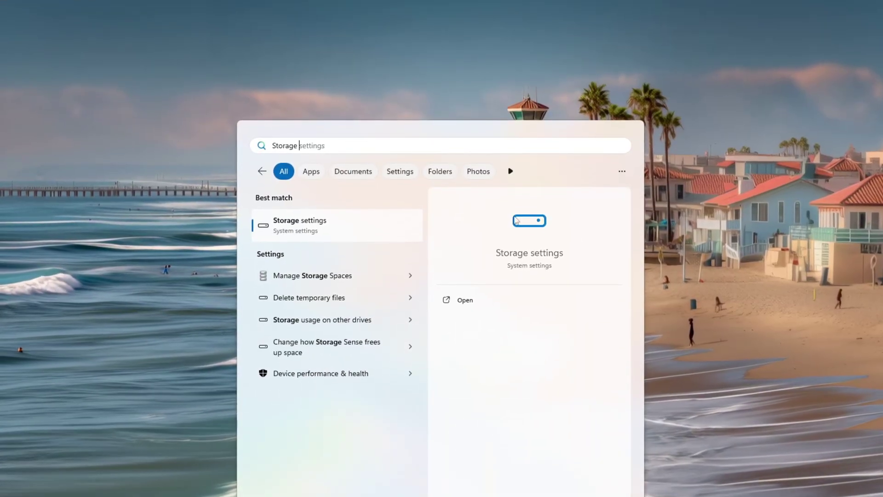
- Open Storage Sense from the Windows Storage settings and choose to run it every day
left_click(371, 230)
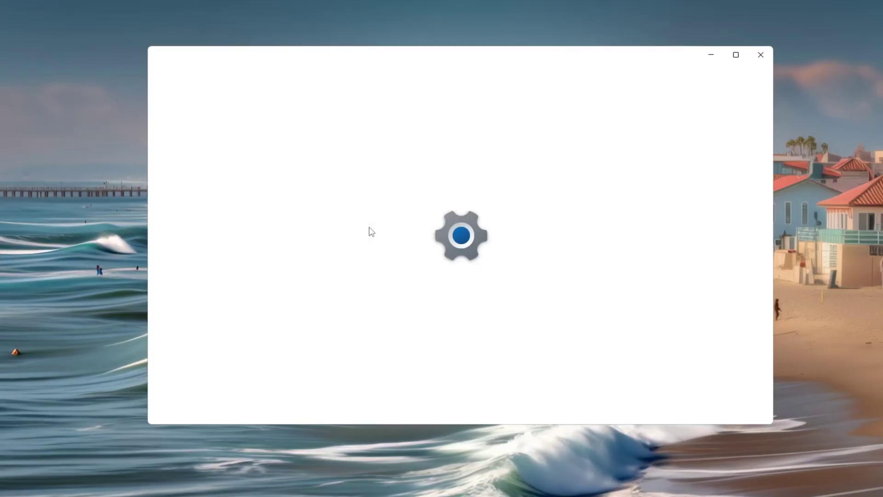
scroll(400, 223, "down", 5)
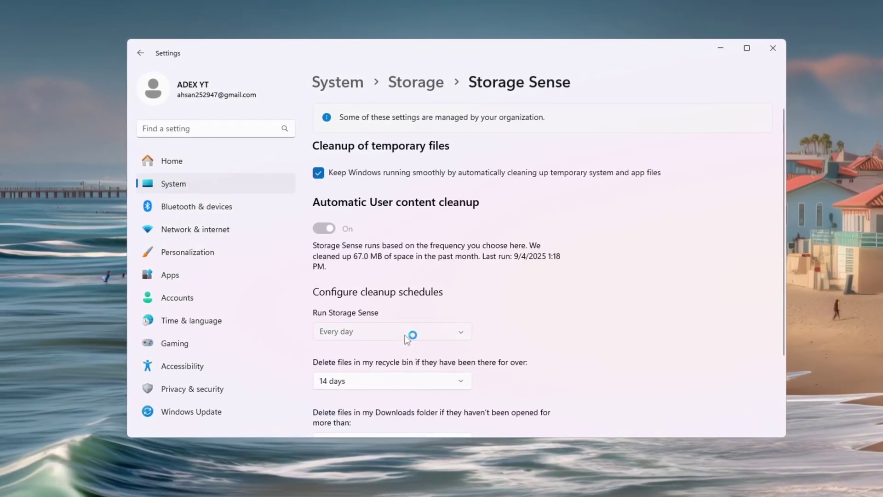
left_click(405, 334)
left_click(403, 337)
scroll(562, 241, "down", 3)
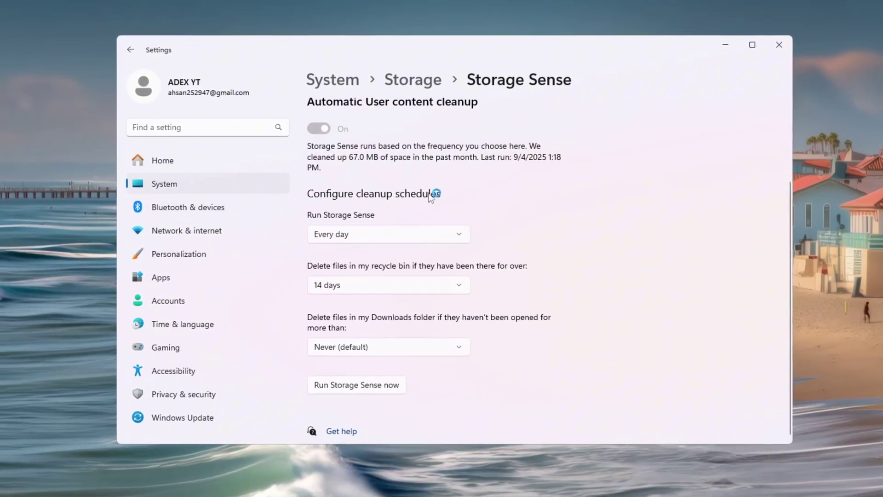
- Choose 14 days for deleting recycle bin files and run Storage Sense now
left_click(373, 289)
left_click(371, 291)
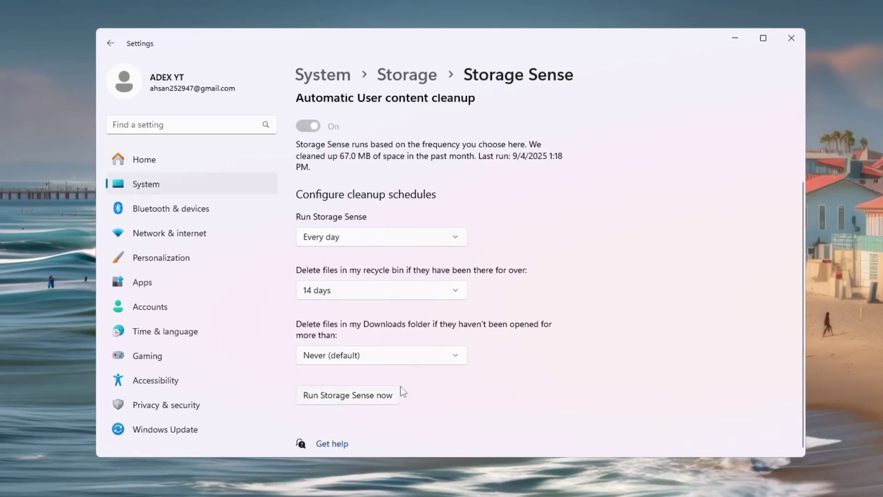
left_click(351, 399)
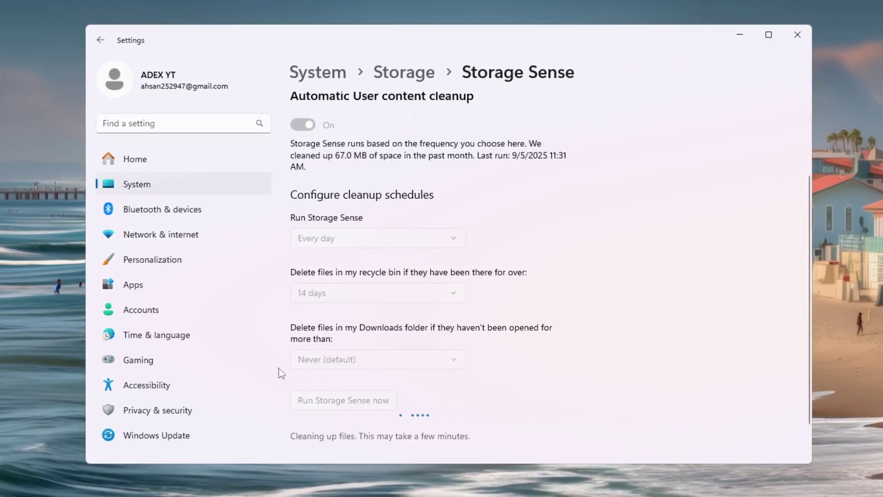